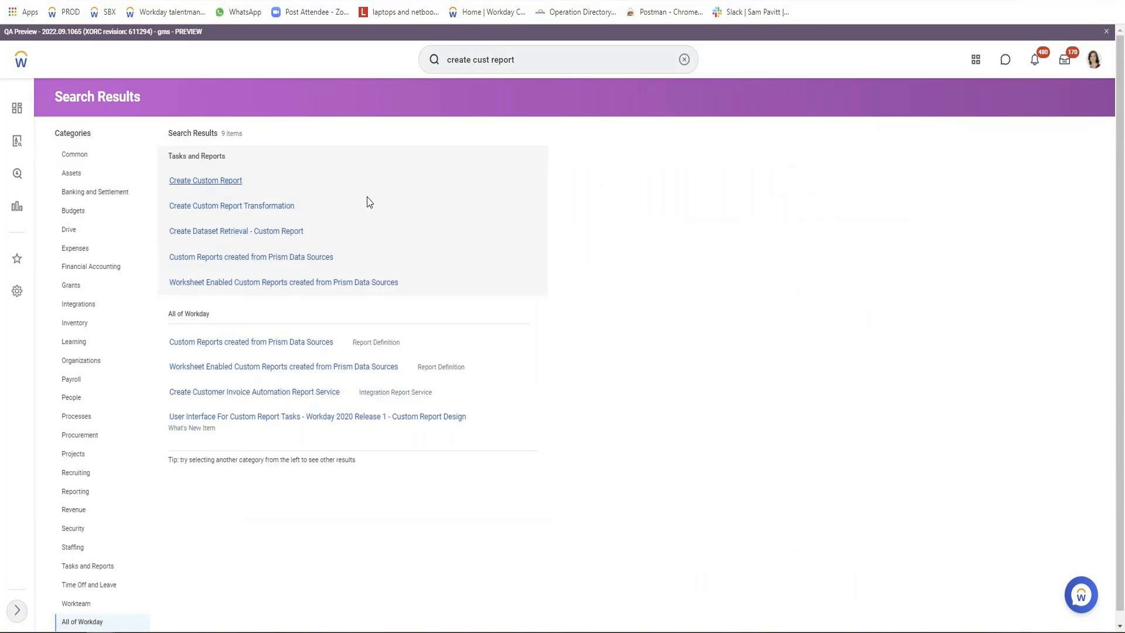
Start creating a custom report and name it "[VISH] Simple Report".
click(218, 180)
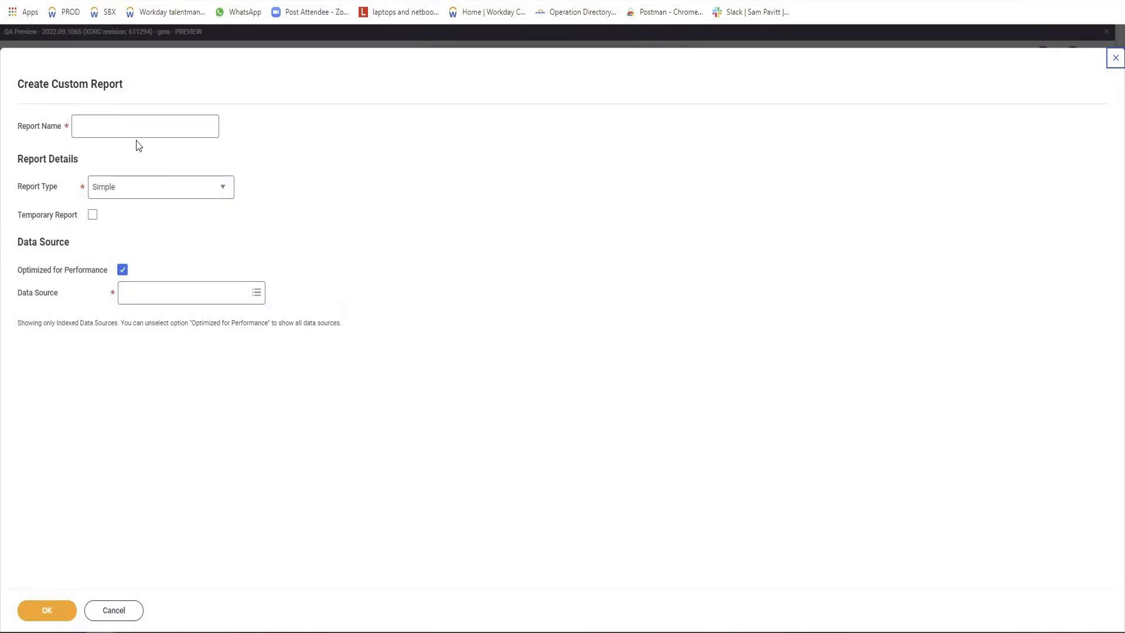
click(132, 121)
text([V)
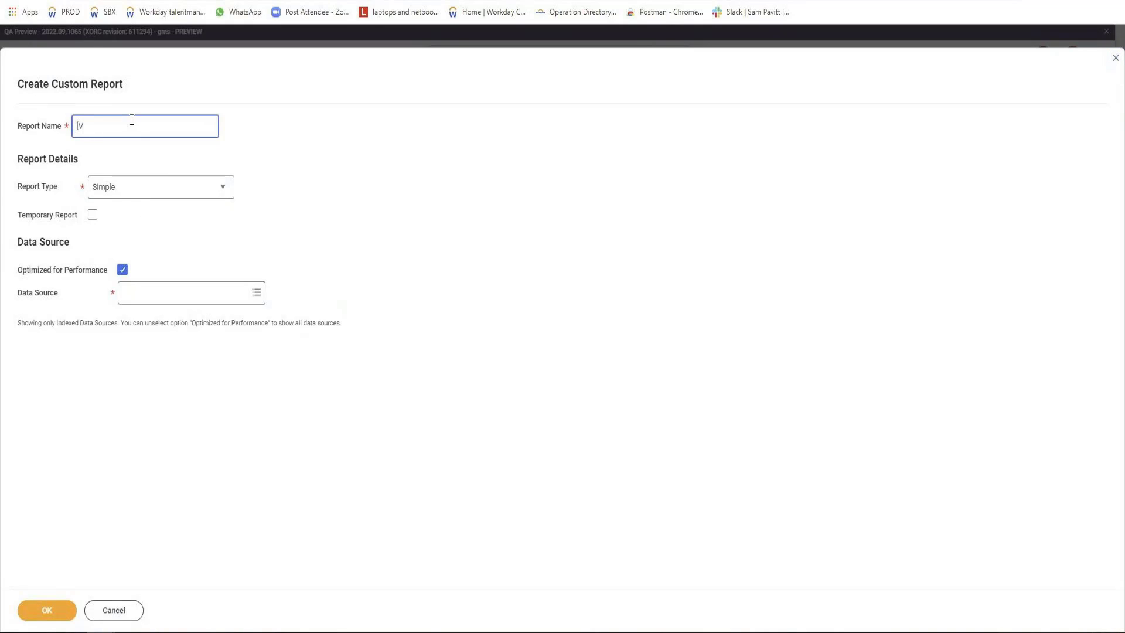
text(ISH)
text(])
text( Siple)
text(m)
text( Report)
Keep Simple as the report type and turn off Optimized for Performance.
click(164, 196)
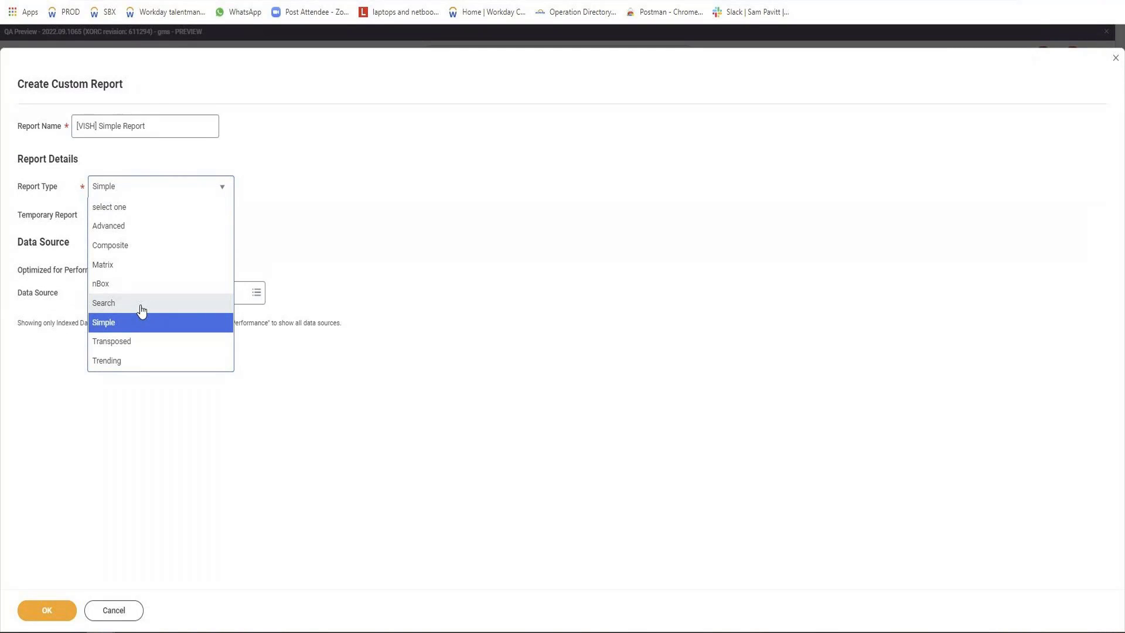
key(Escape)
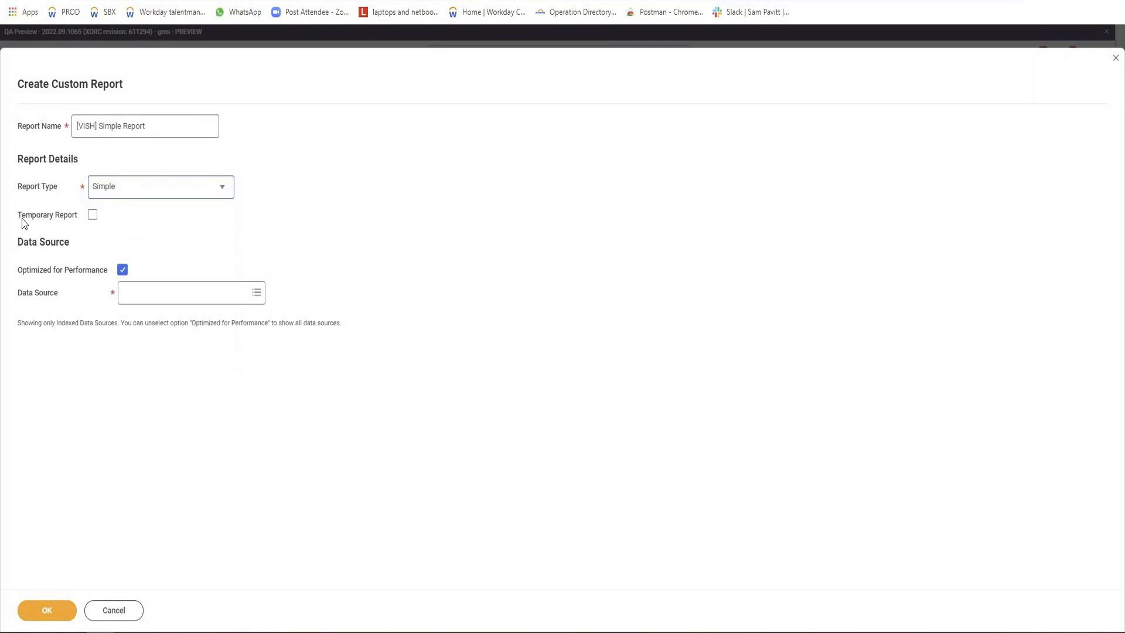
drag(18, 216, 81, 227)
click(122, 270)
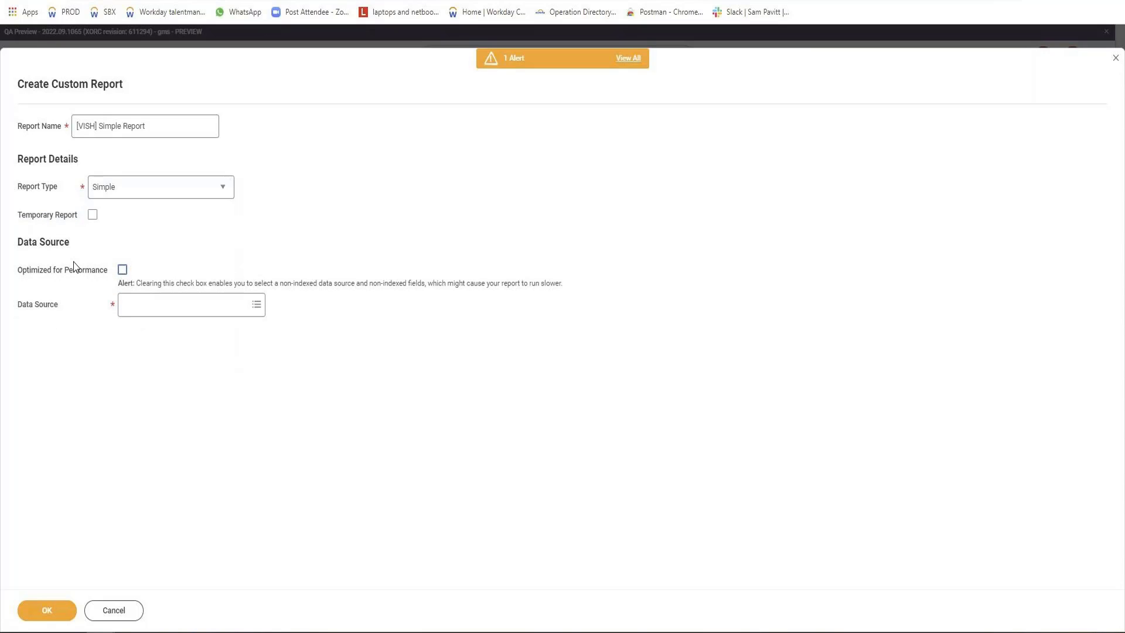
mouse_move(67, 265)
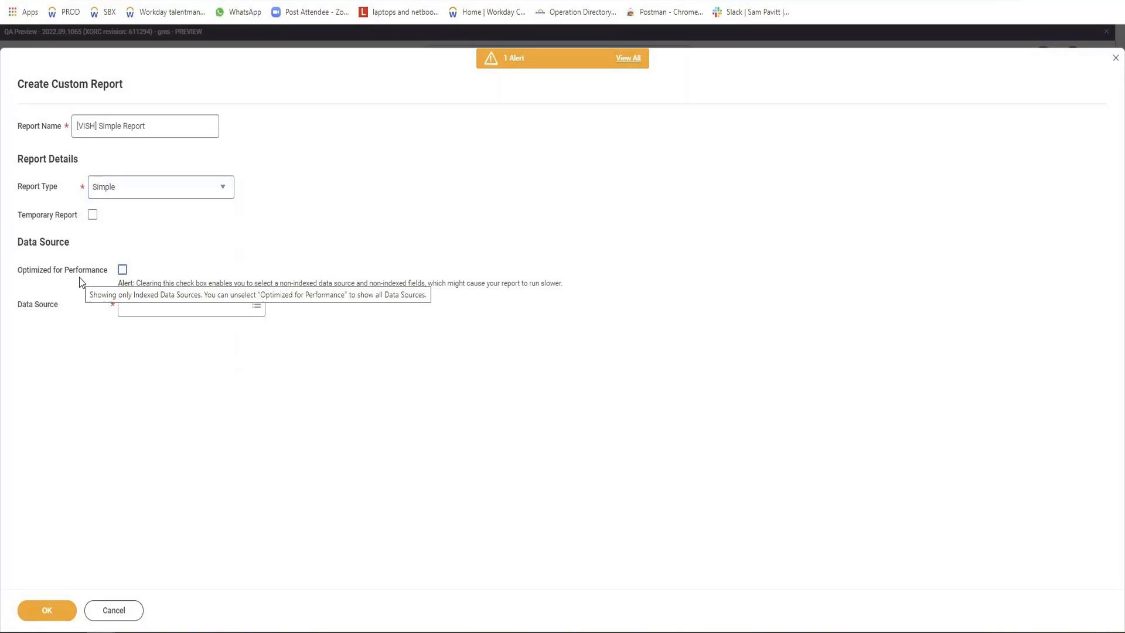
Choose All Active Employees as the data source and continue to the report definition.
click(141, 306)
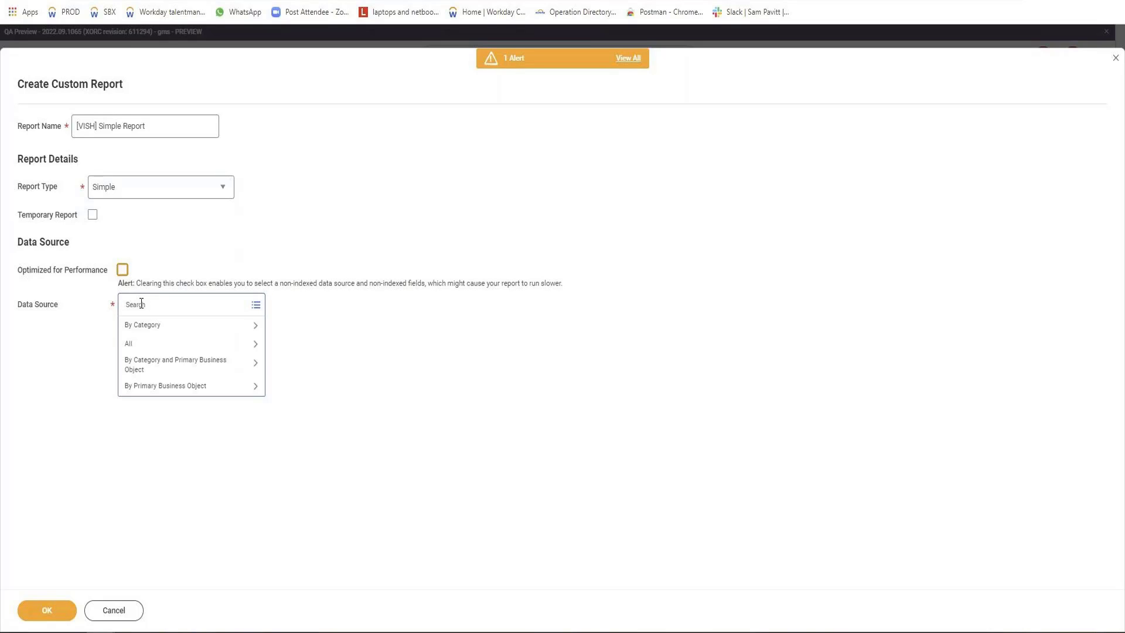
text(All employee Active)
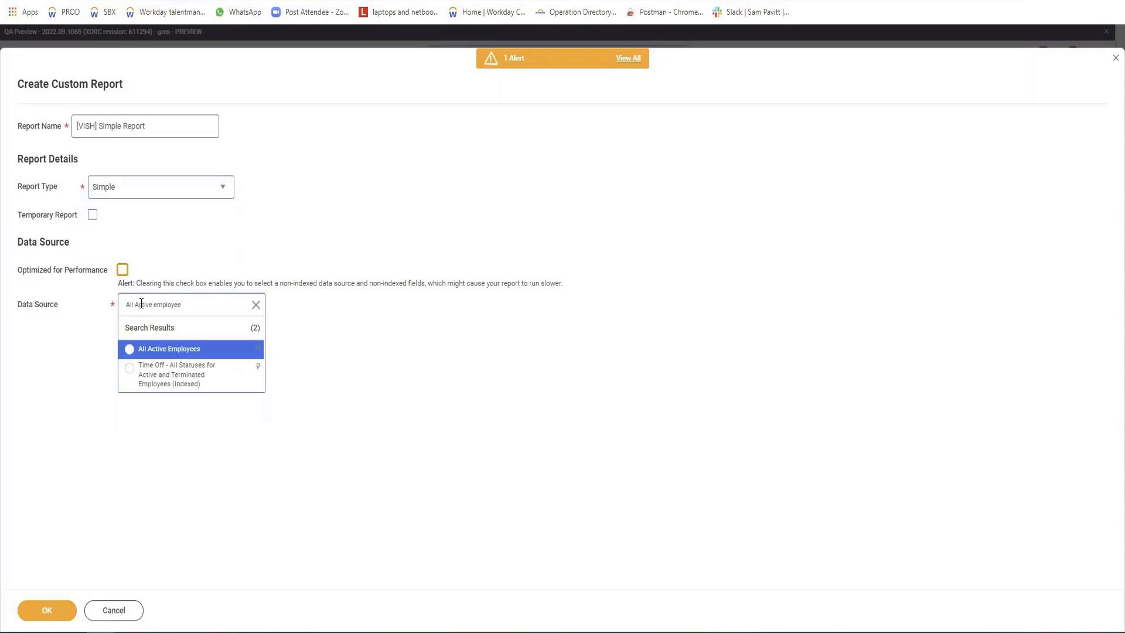
key(Return)
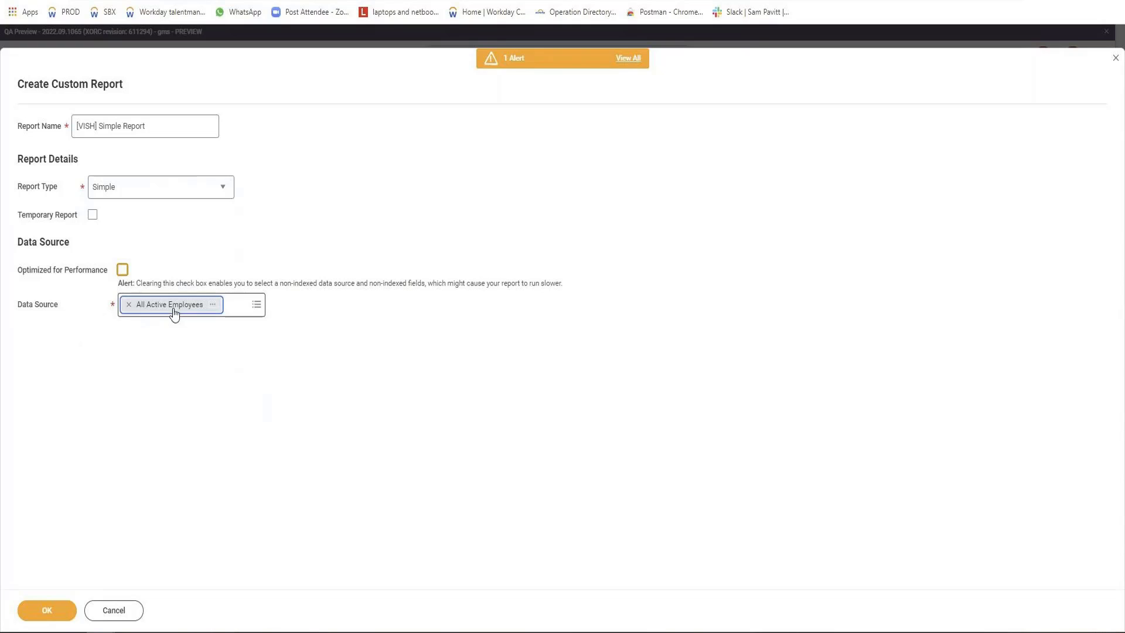
click(40, 610)
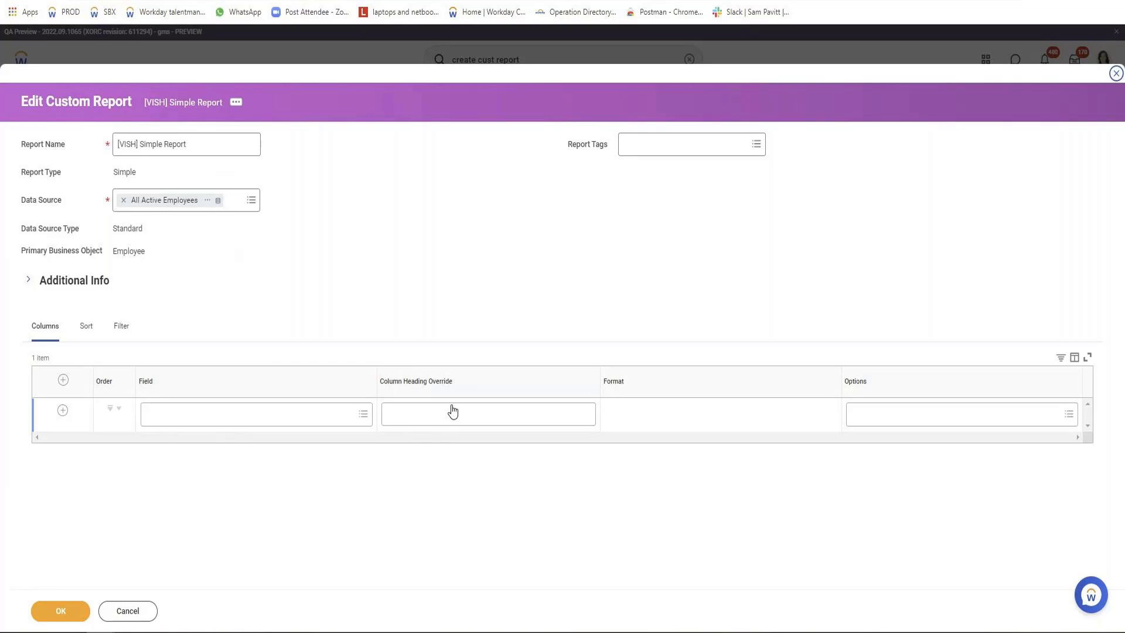
Set the first column's field to Legal First Name with the heading override FName.
click(314, 412)
text(Legal Fi)
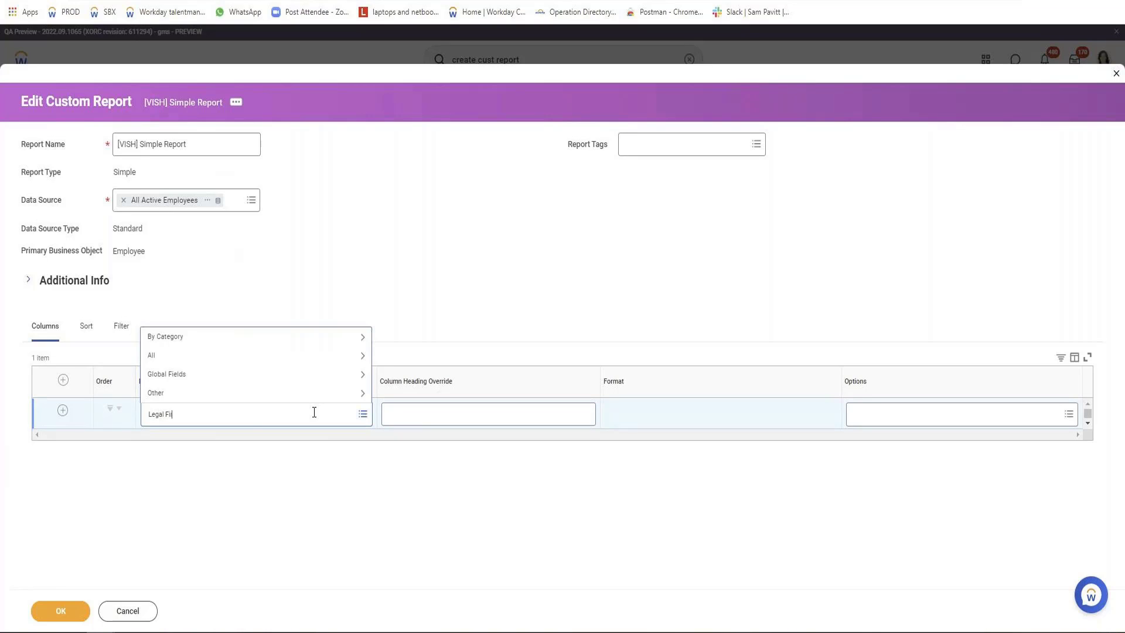
text(rst Name)
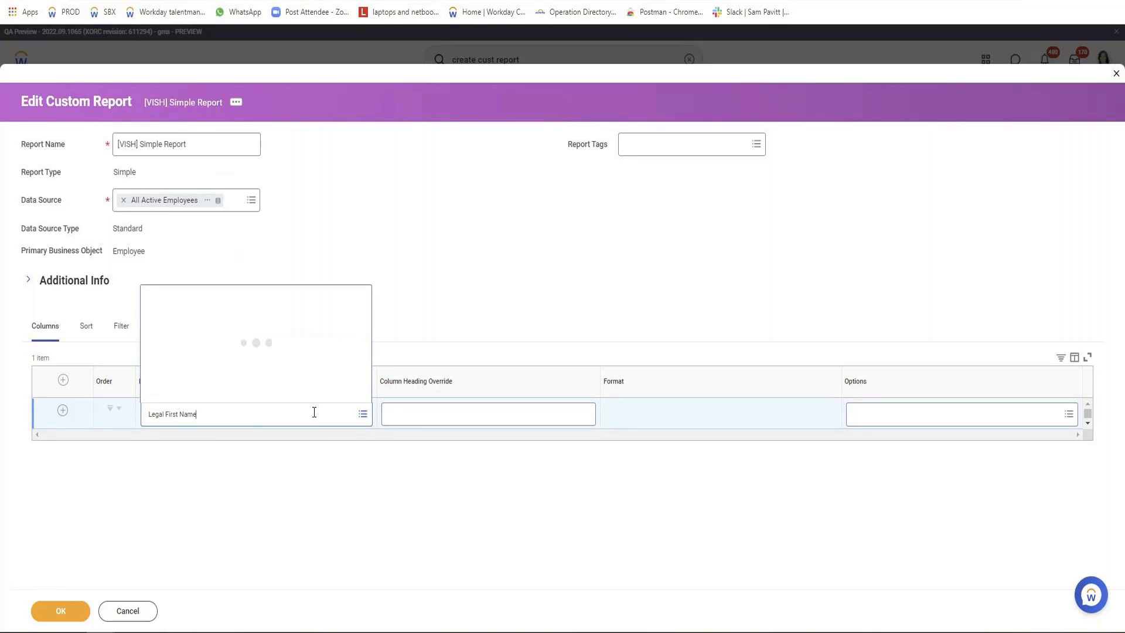
click(209, 318)
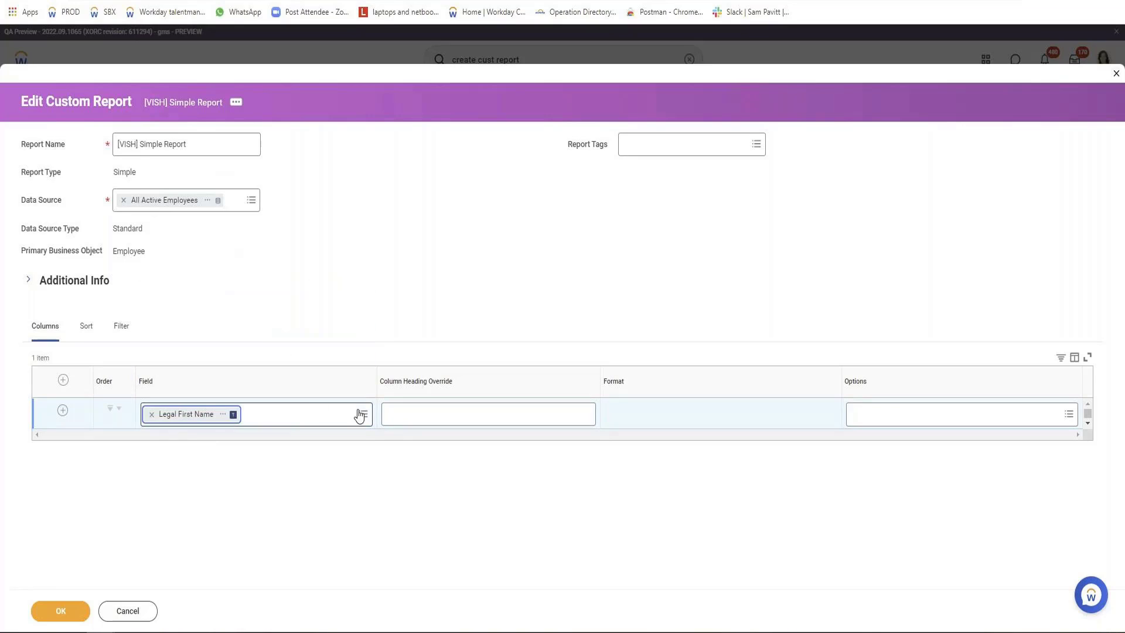
click(421, 410)
text(FName)
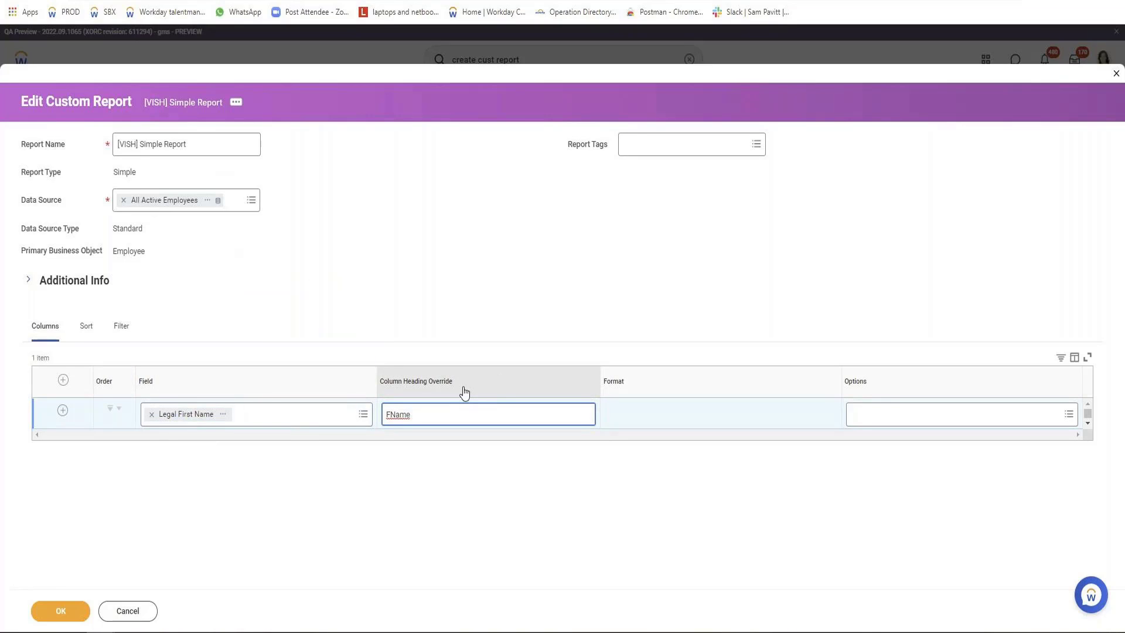
Add a Legal Last Name column with the heading override LName, followed by a Date of Birth column without an override.
click(63, 411)
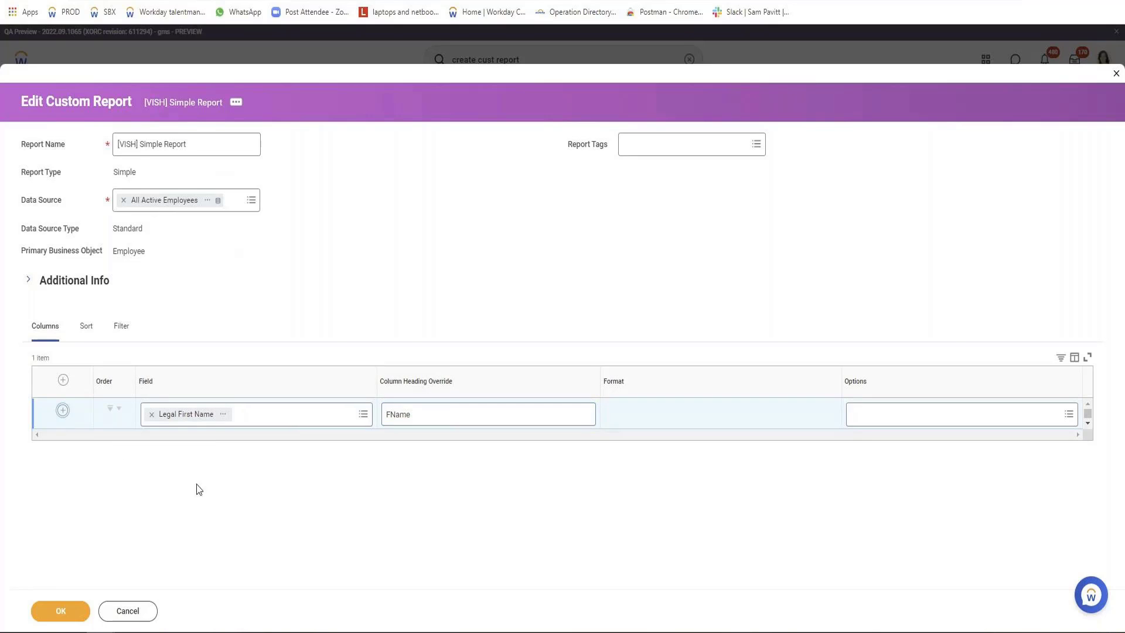
click(197, 447)
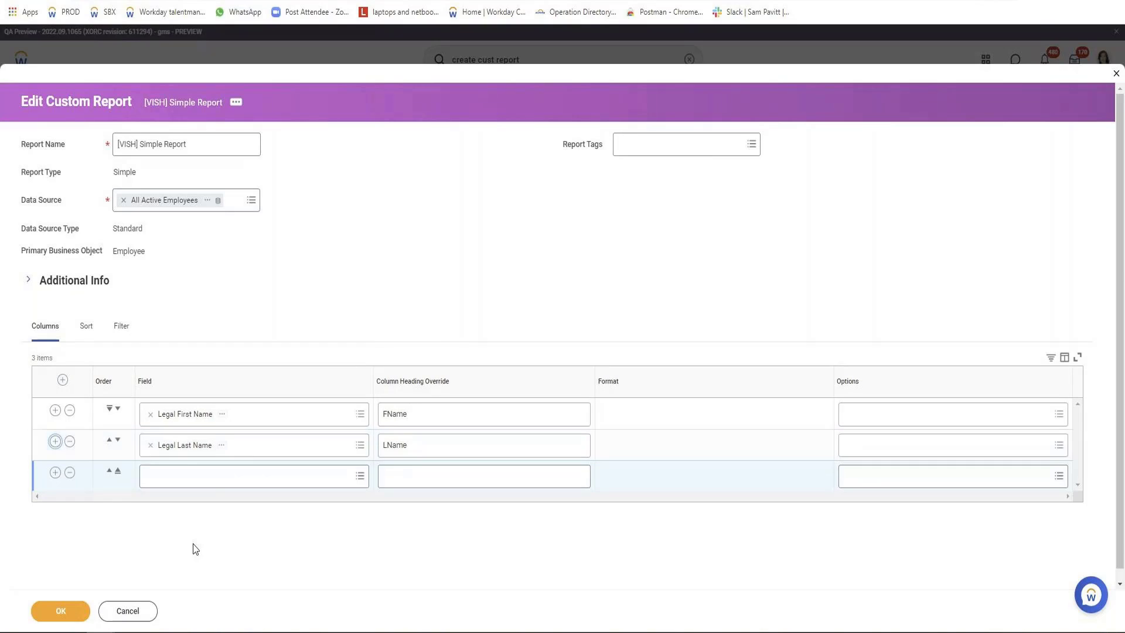
click(216, 473)
text(Da)
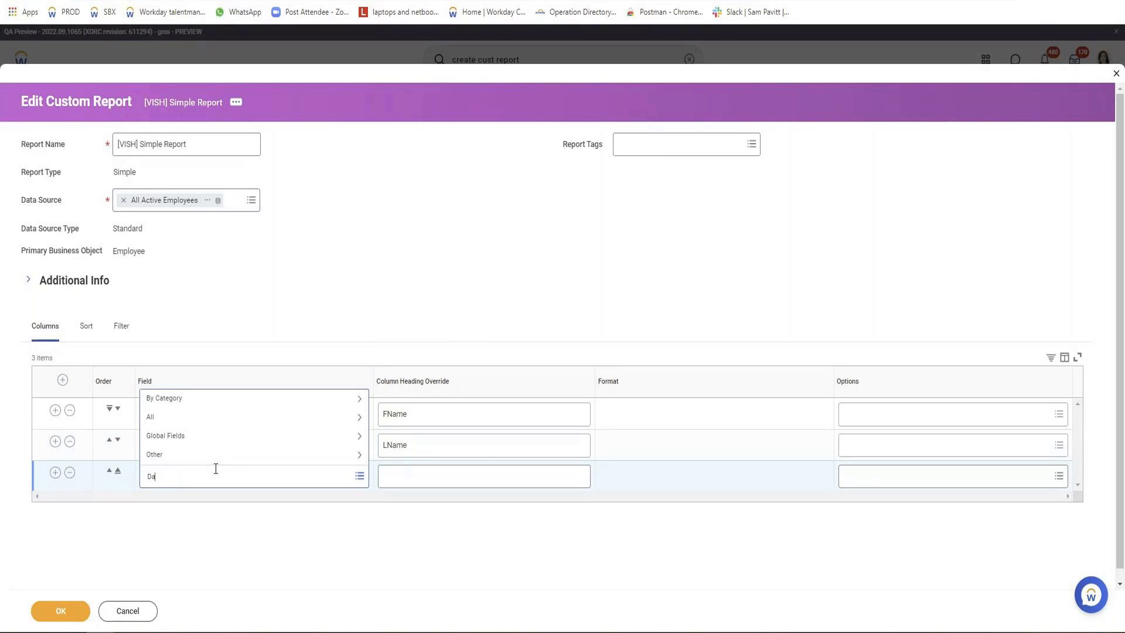
text(te of Birth)
key(Return)
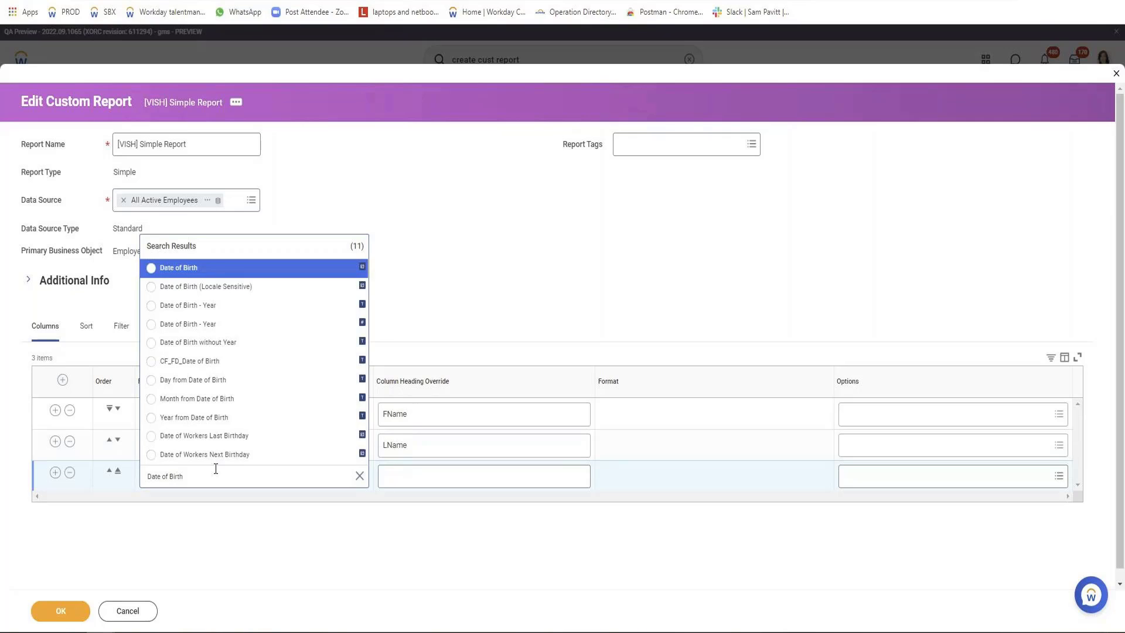
key(Return)
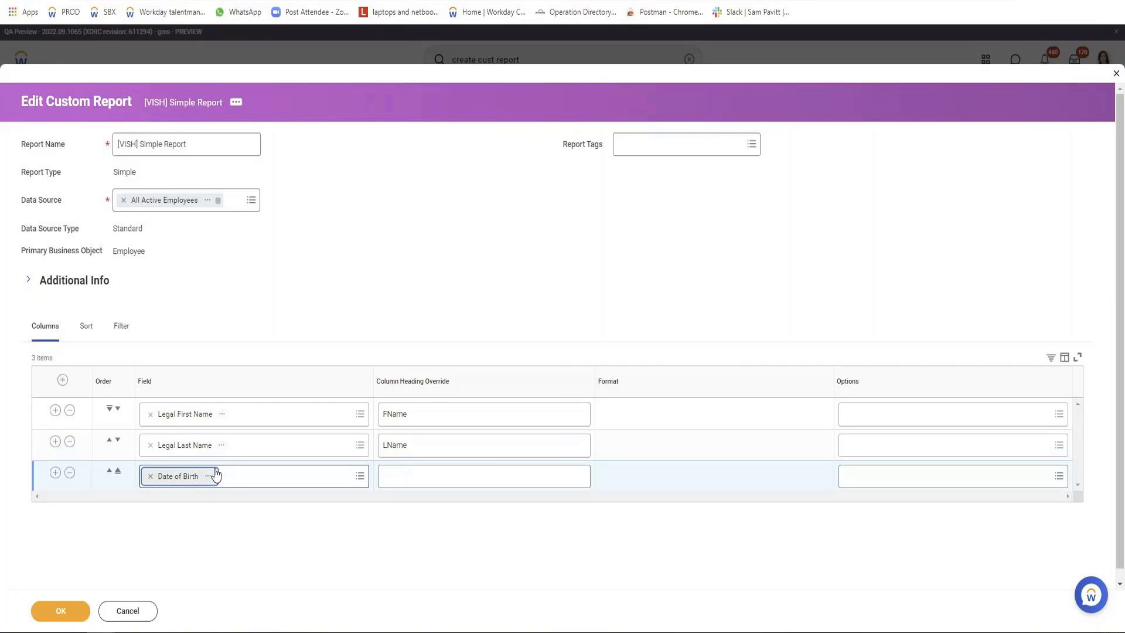
click(421, 475)
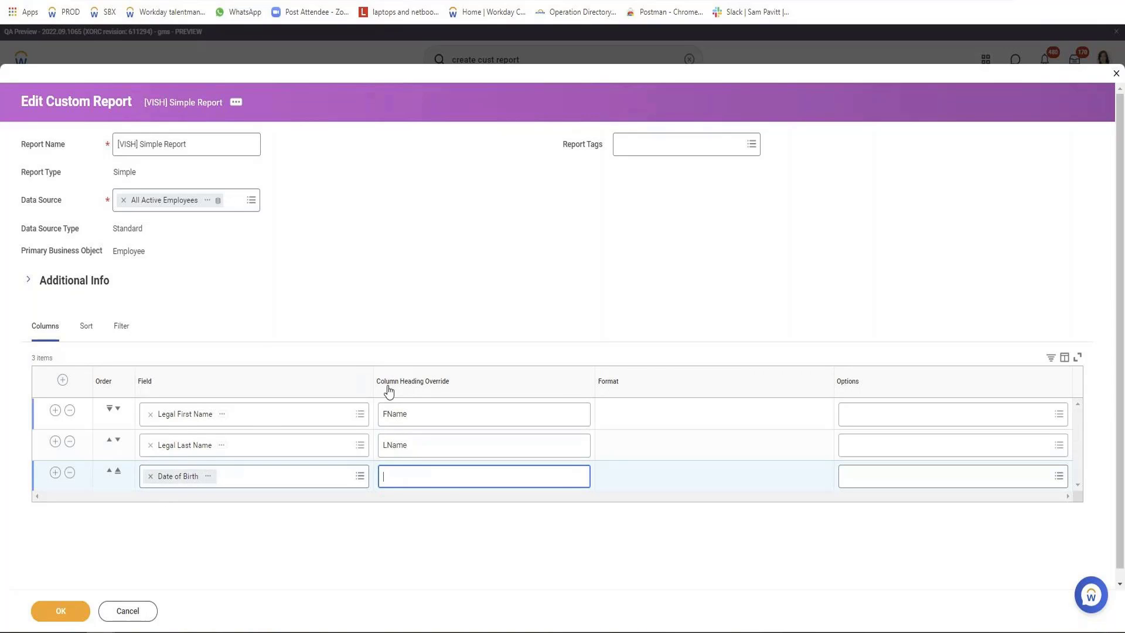
Add a fourth report column that uses the Age field.
click(56, 473)
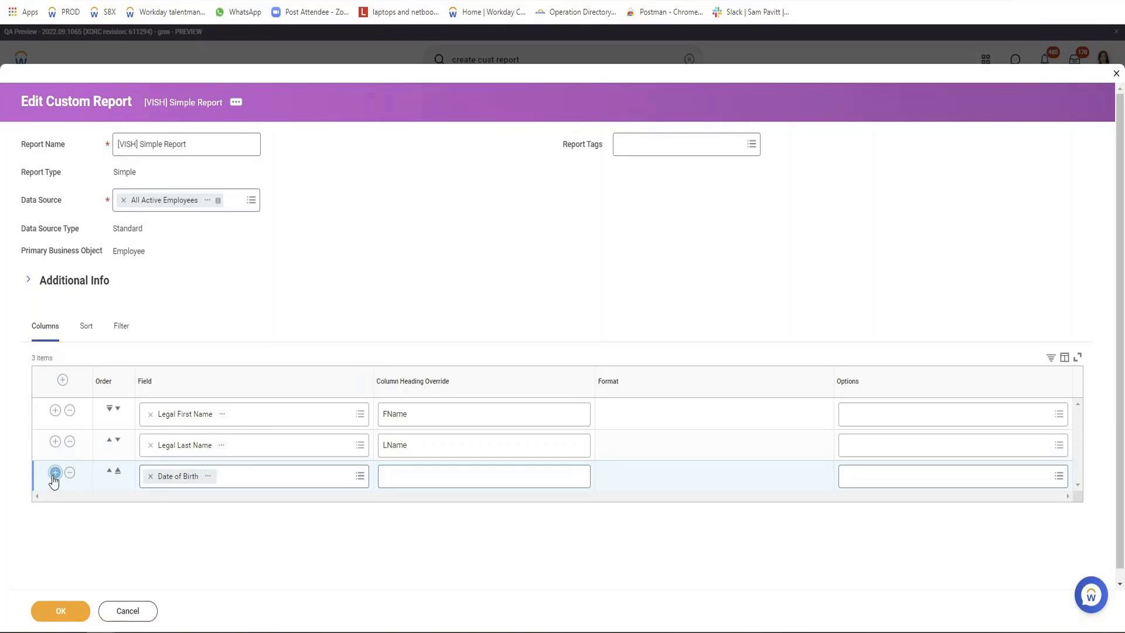
click(183, 516)
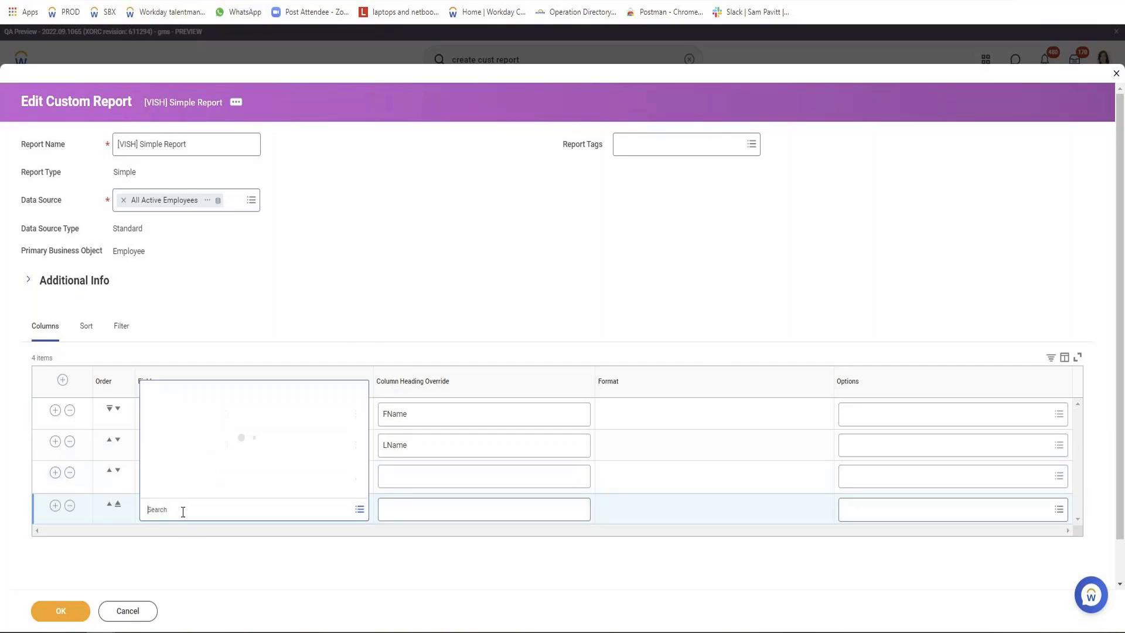
text(age)
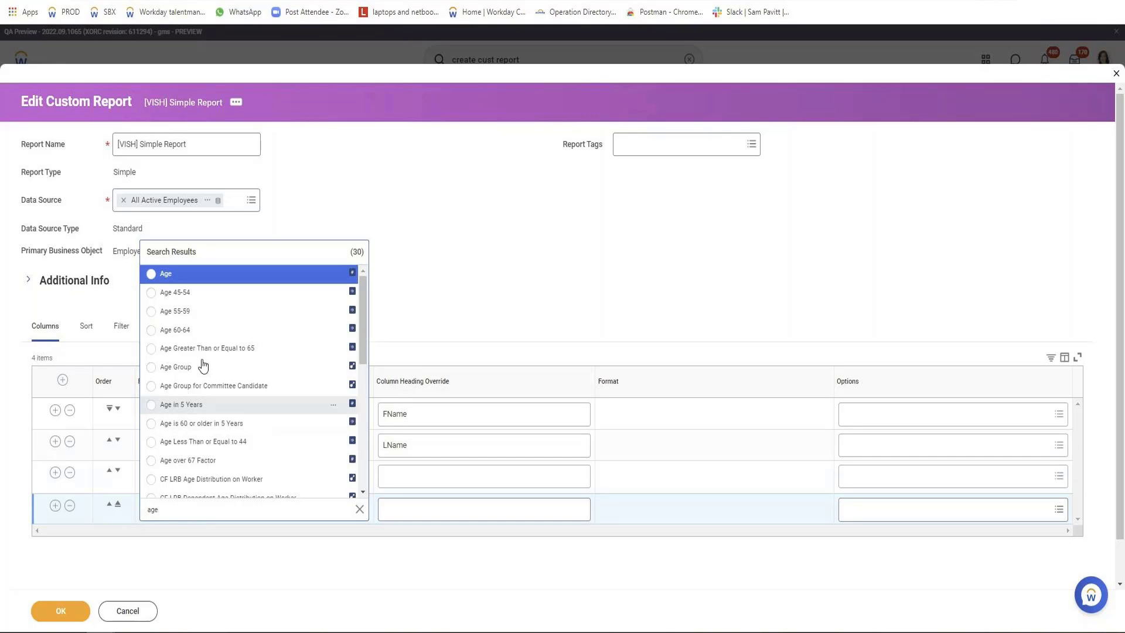
click(153, 282)
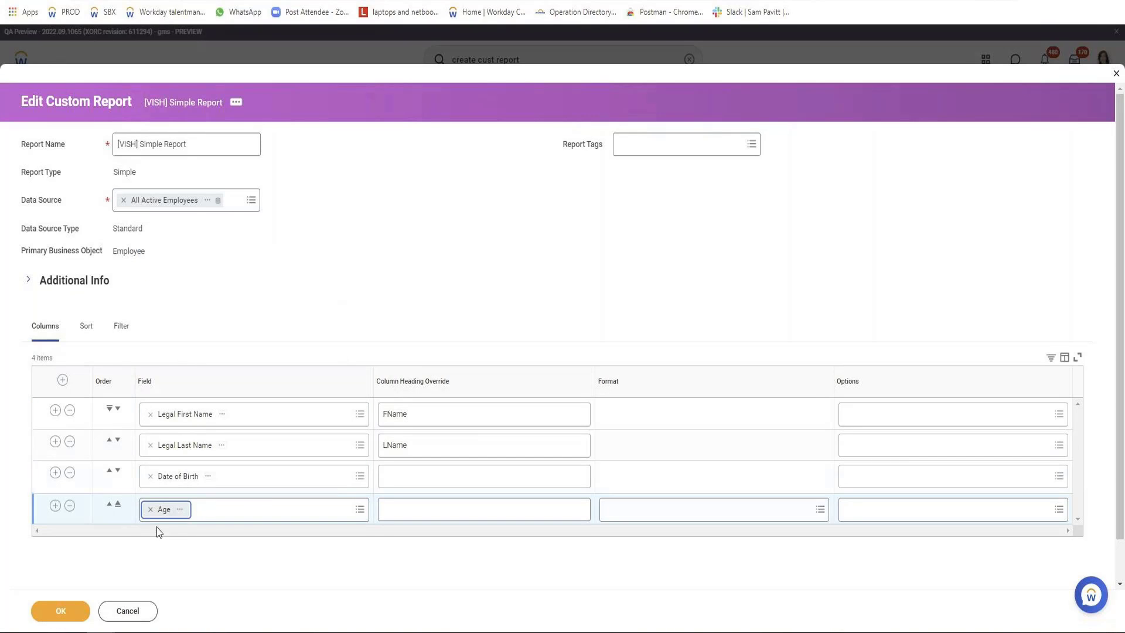
Add a fifth column that uses the Age Group field and save the report definition.
click(55, 506)
click(185, 553)
text(Age gr)
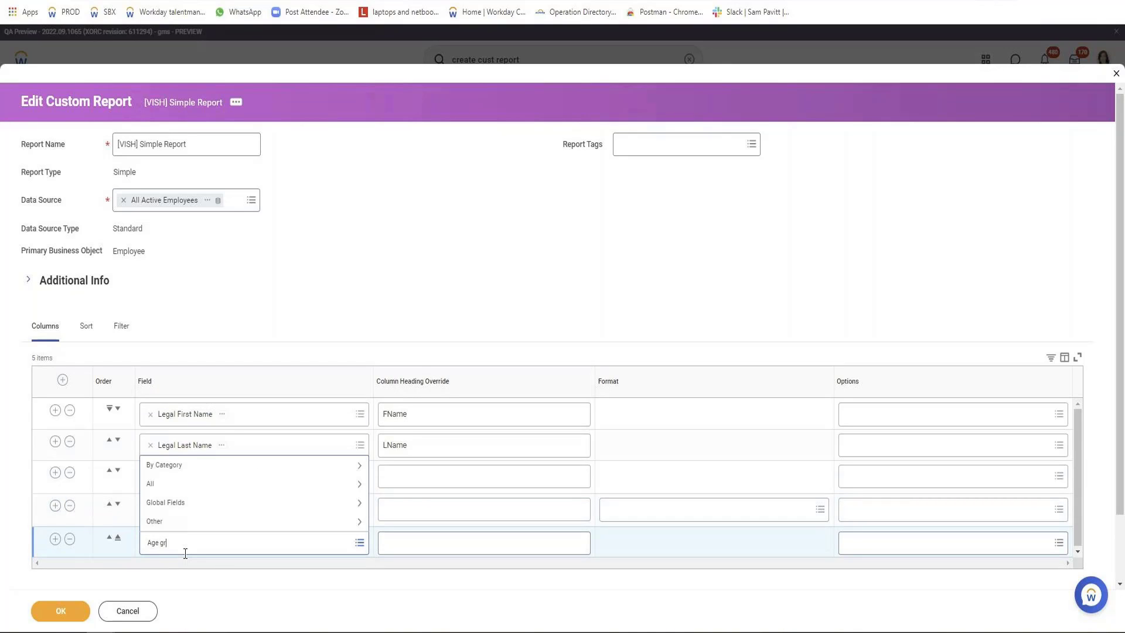
text(oupd)
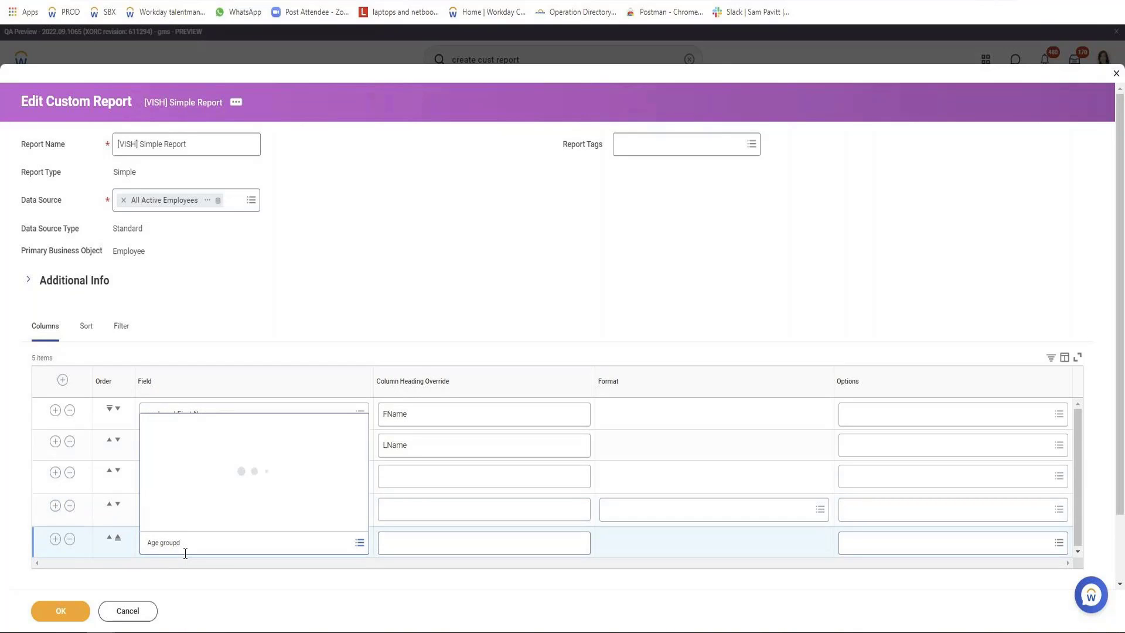
key(BackSpace)
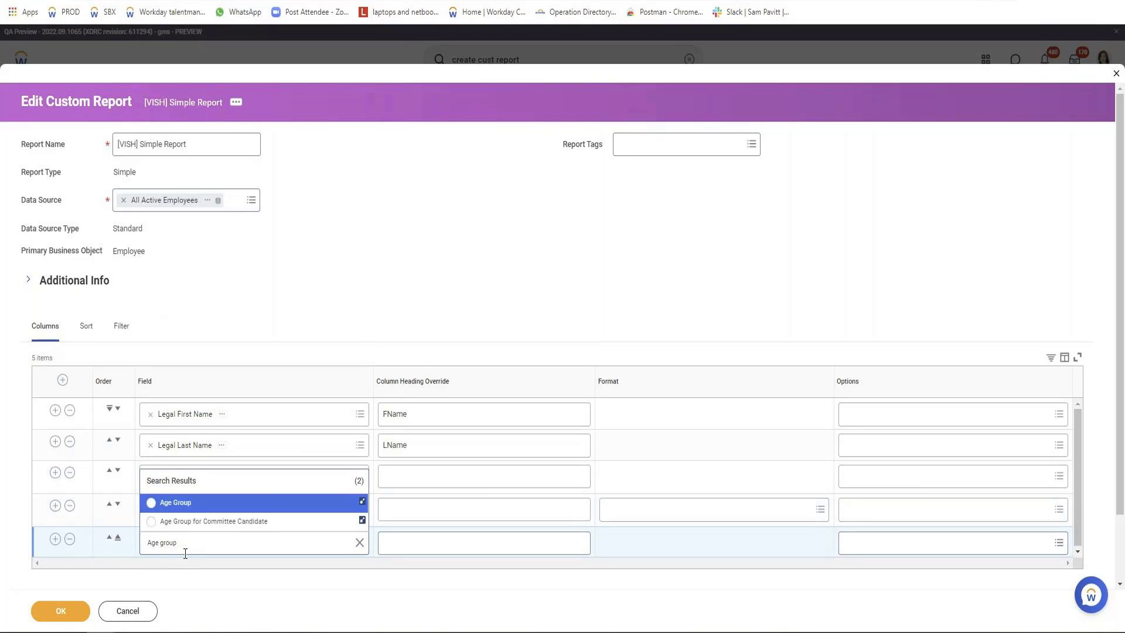
key(Return)
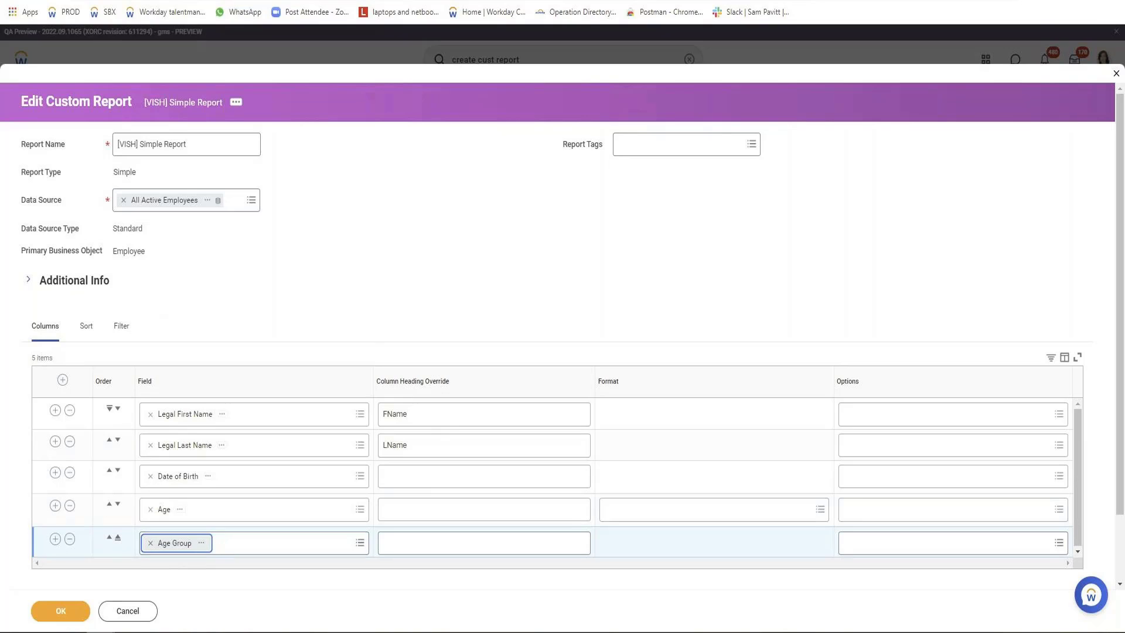
click(56, 616)
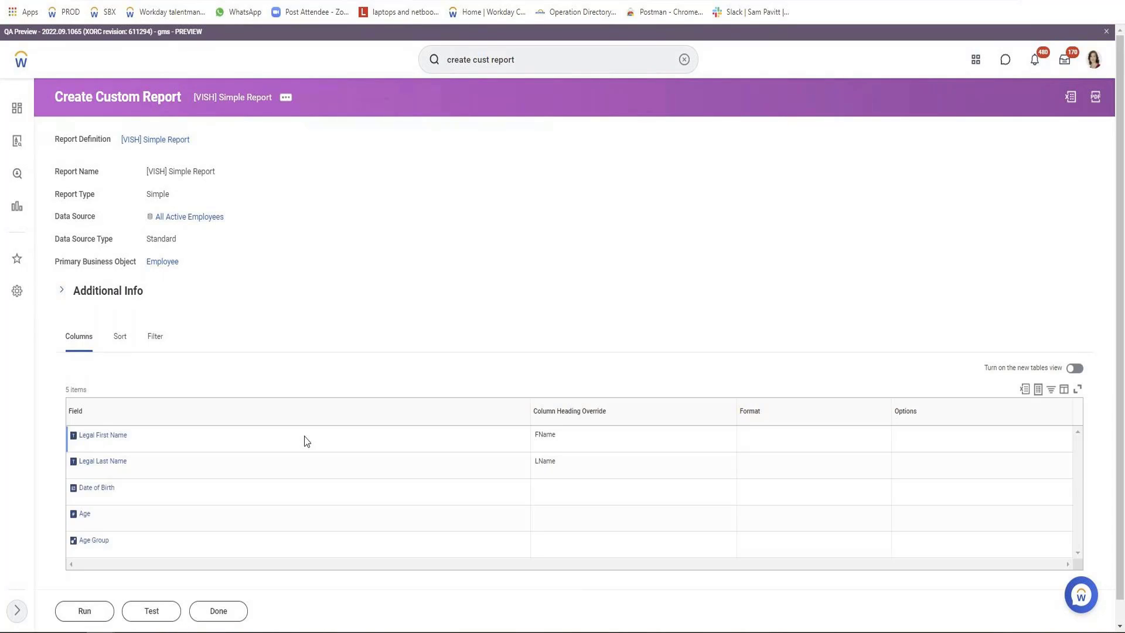
Run the saved report and examine the Age Group values of employees without a date of birth.
scroll(305, 436, down, 1)
click(83, 612)
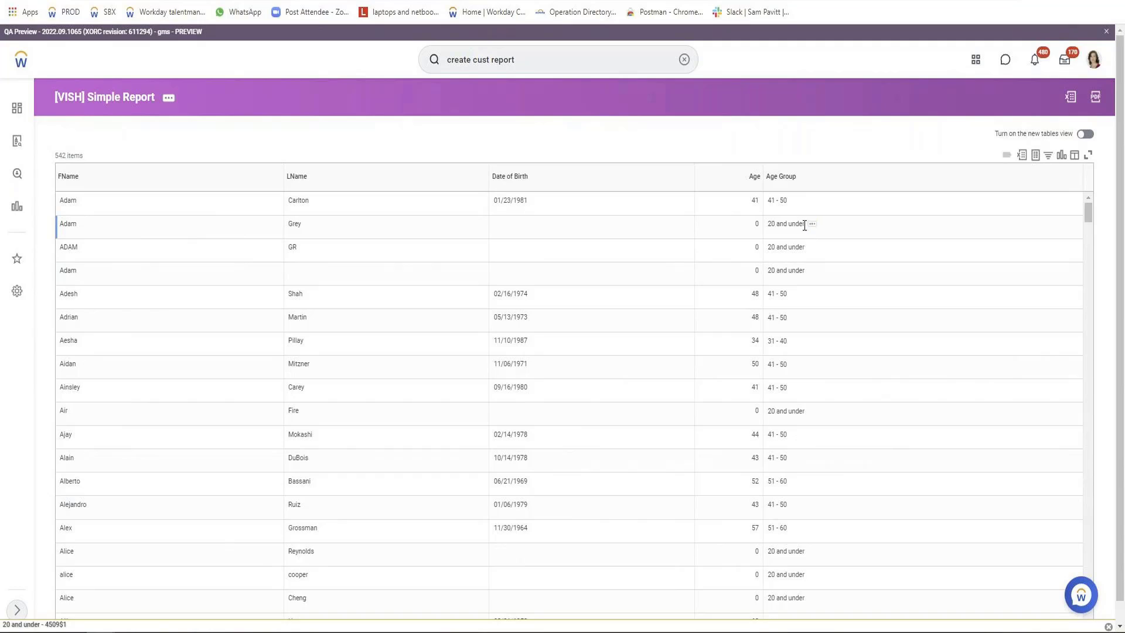
drag(805, 223, 767, 224)
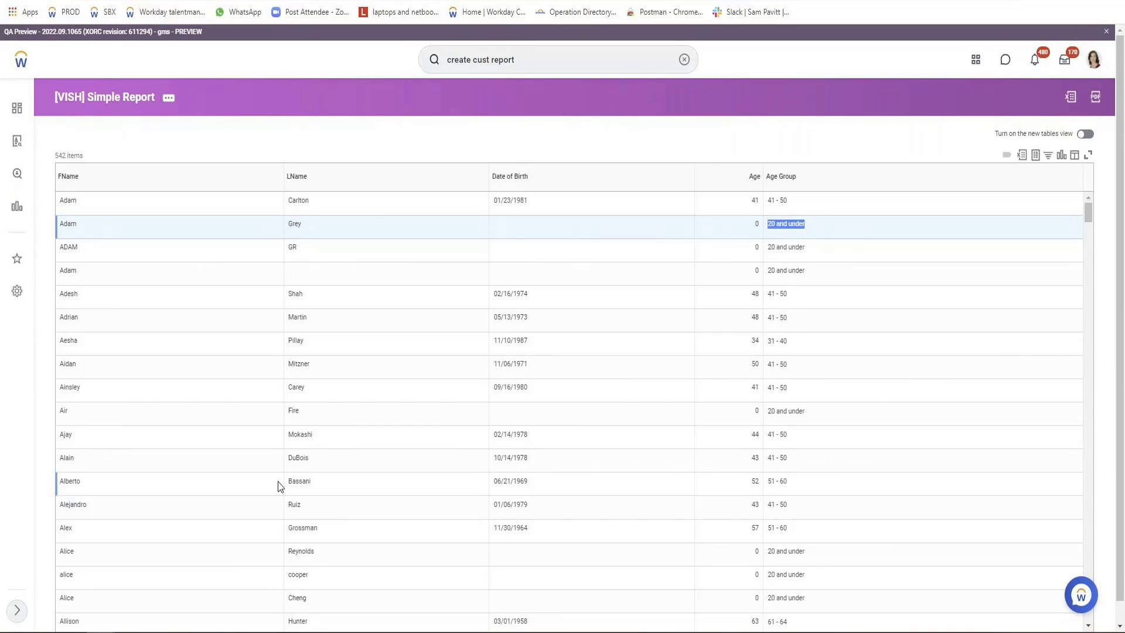
Run a test of the custom report from its related actions.
click(170, 104)
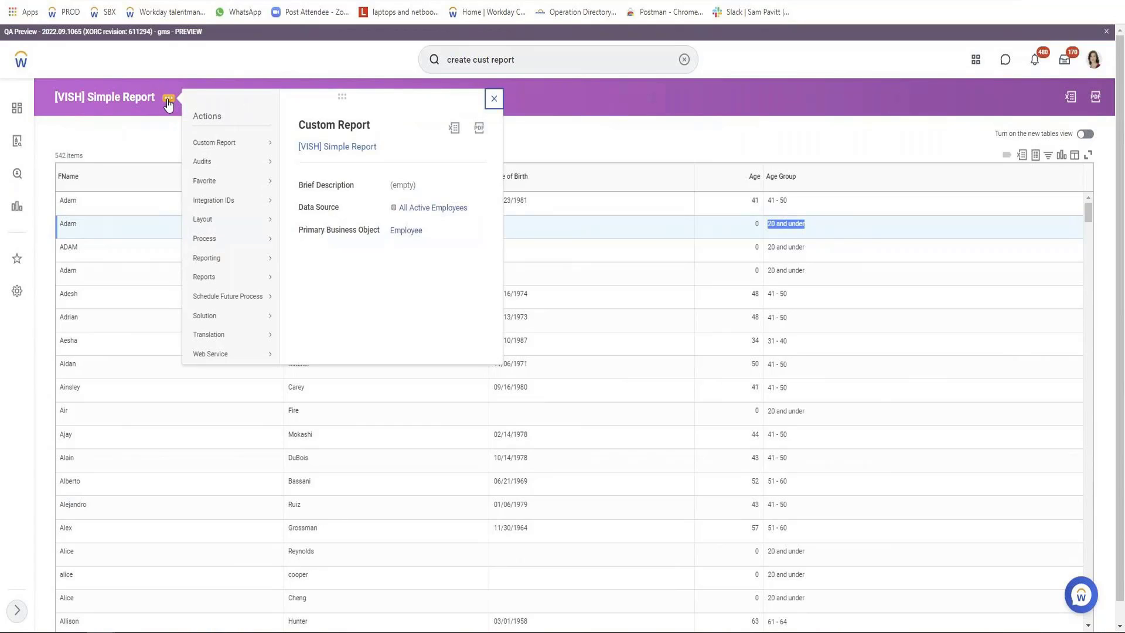
mouse_move(221, 143)
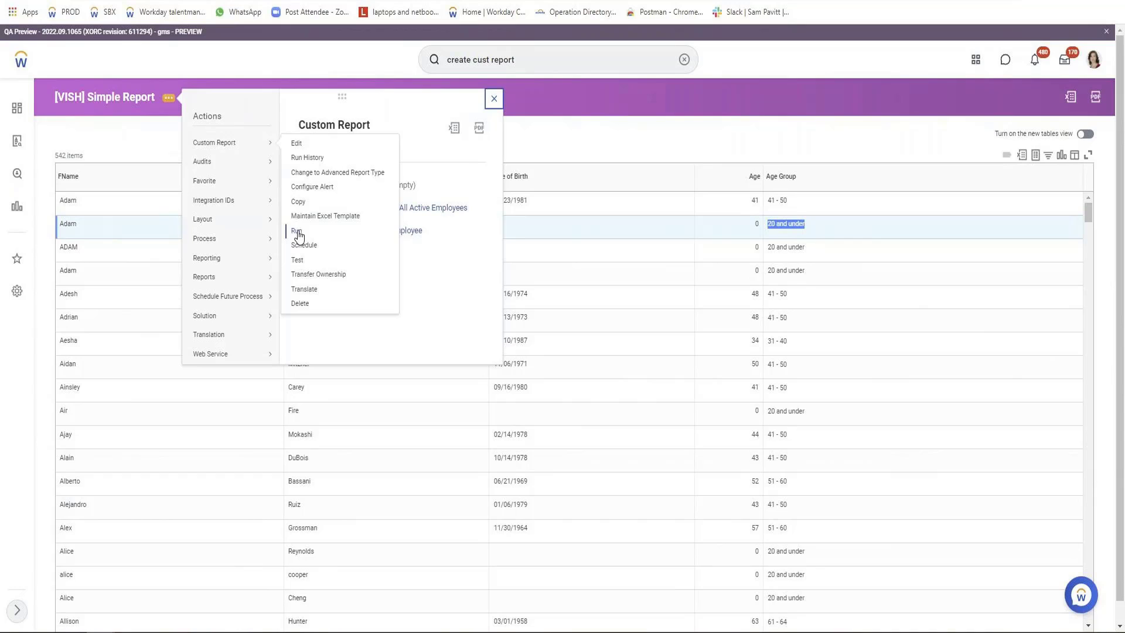
click(302, 259)
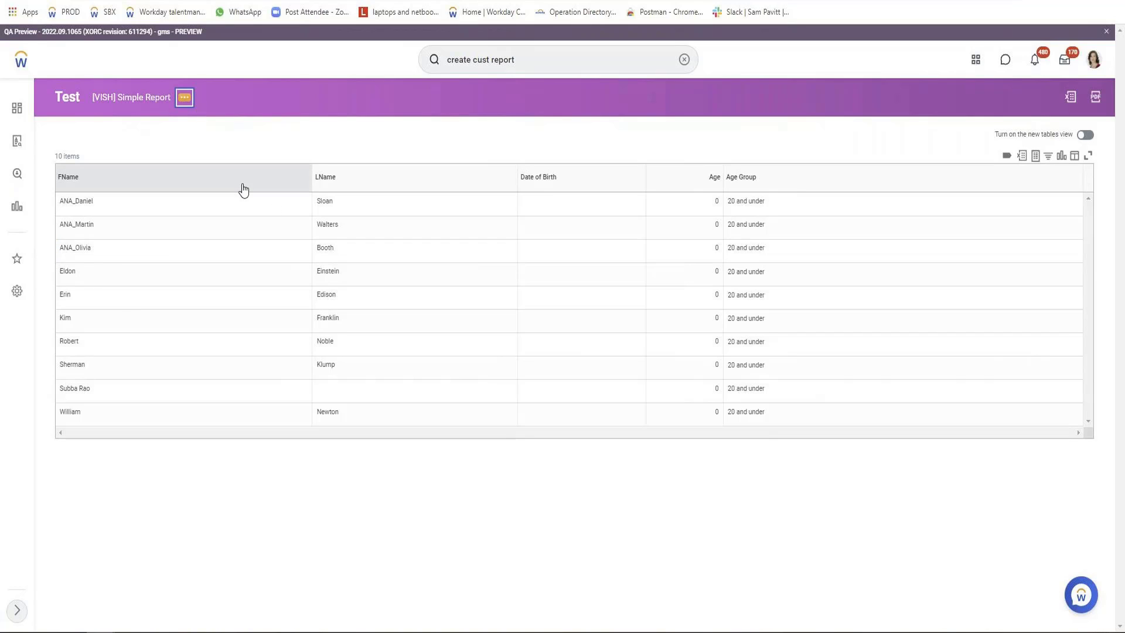
Run the custom report from its related actions and open its definition for editing.
mouse_move(292, 142)
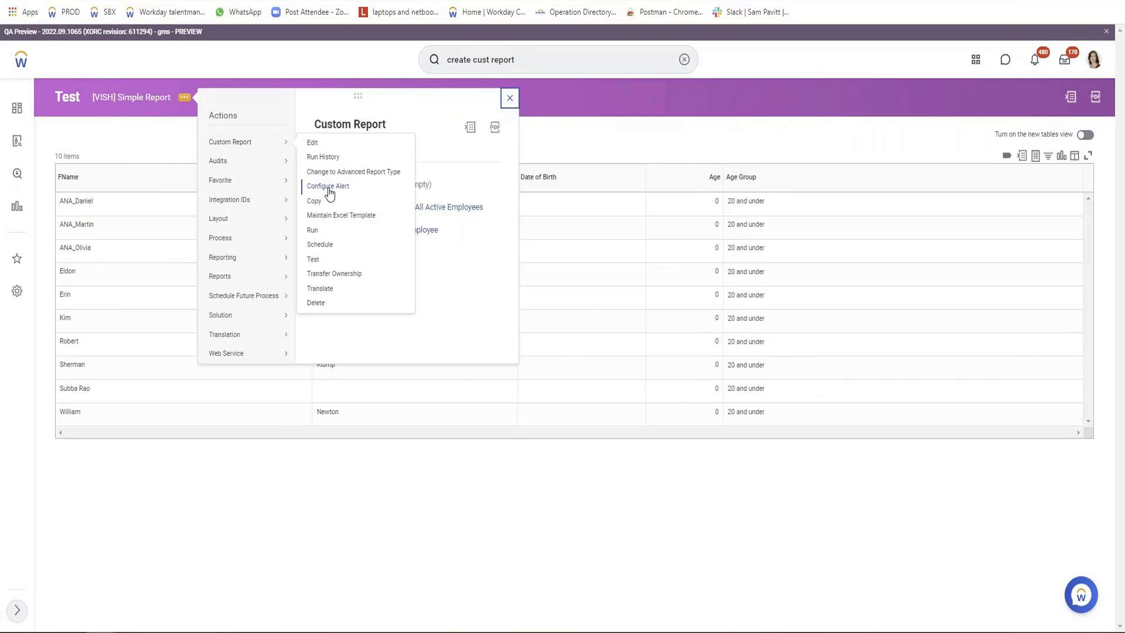
click(317, 228)
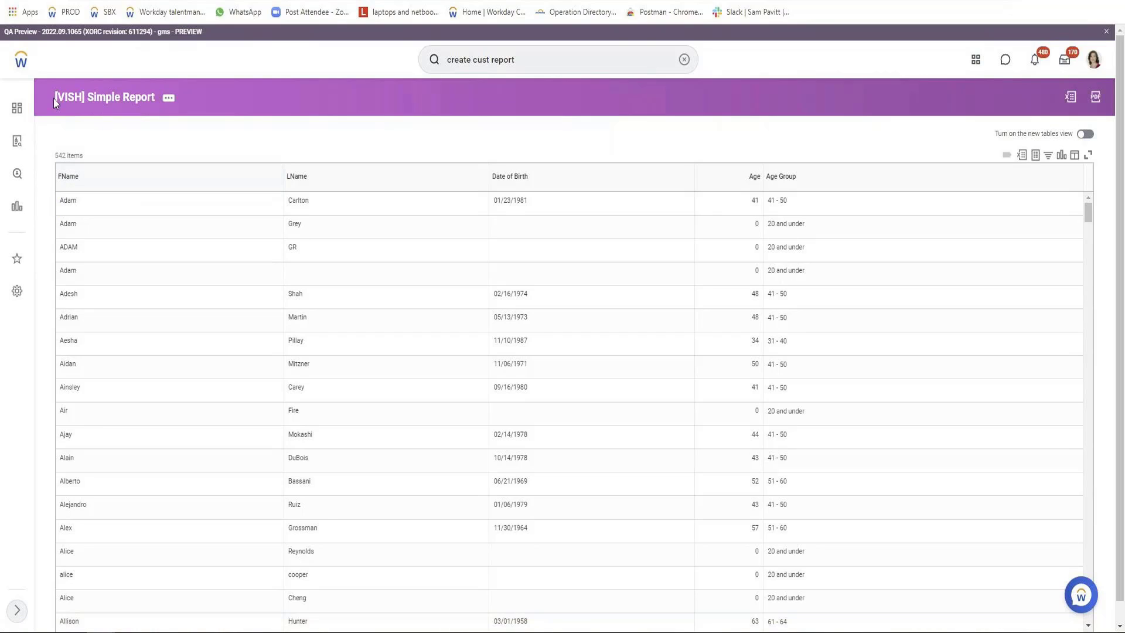
click(169, 98)
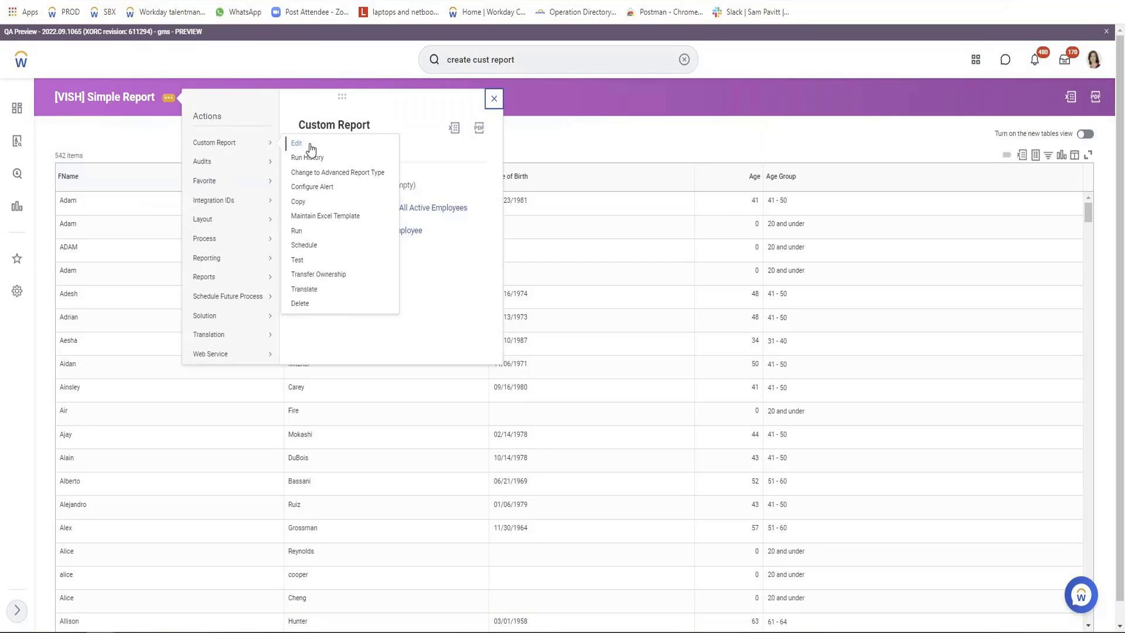
click(305, 145)
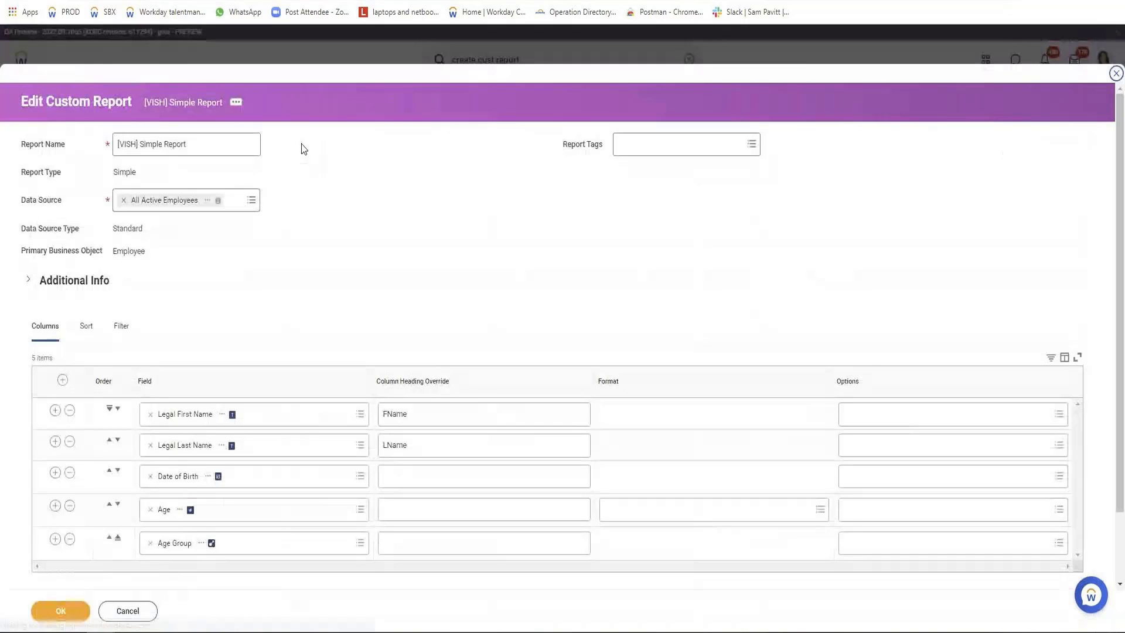
Examine the Frequently Used and All number formats offered for the Age column without choosing one.
scroll(234, 490, down, 2)
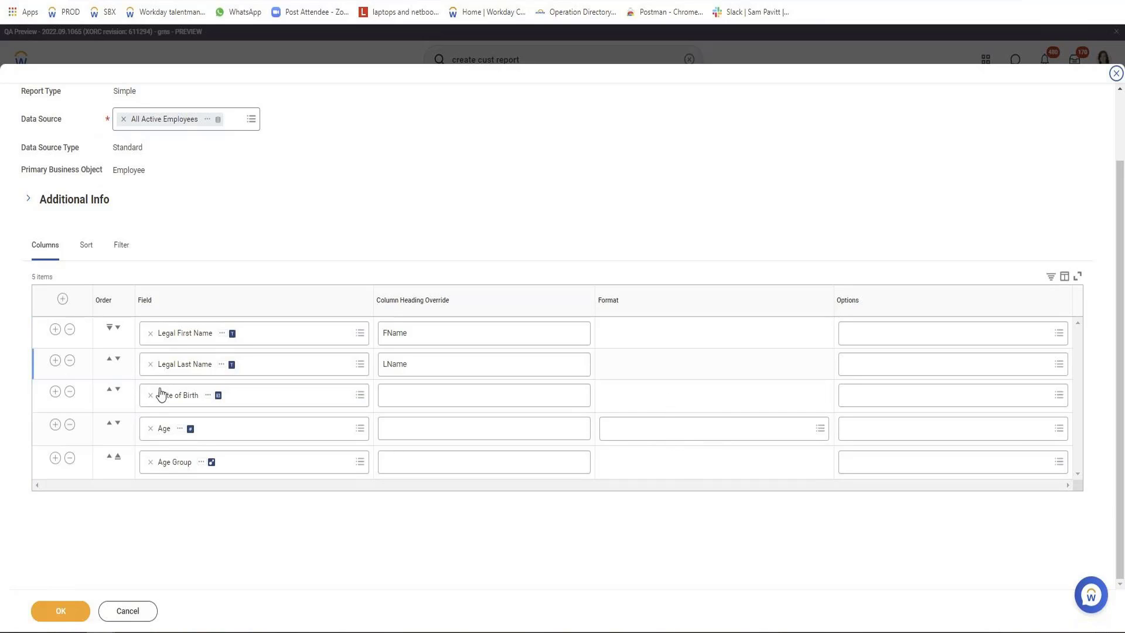
click(629, 432)
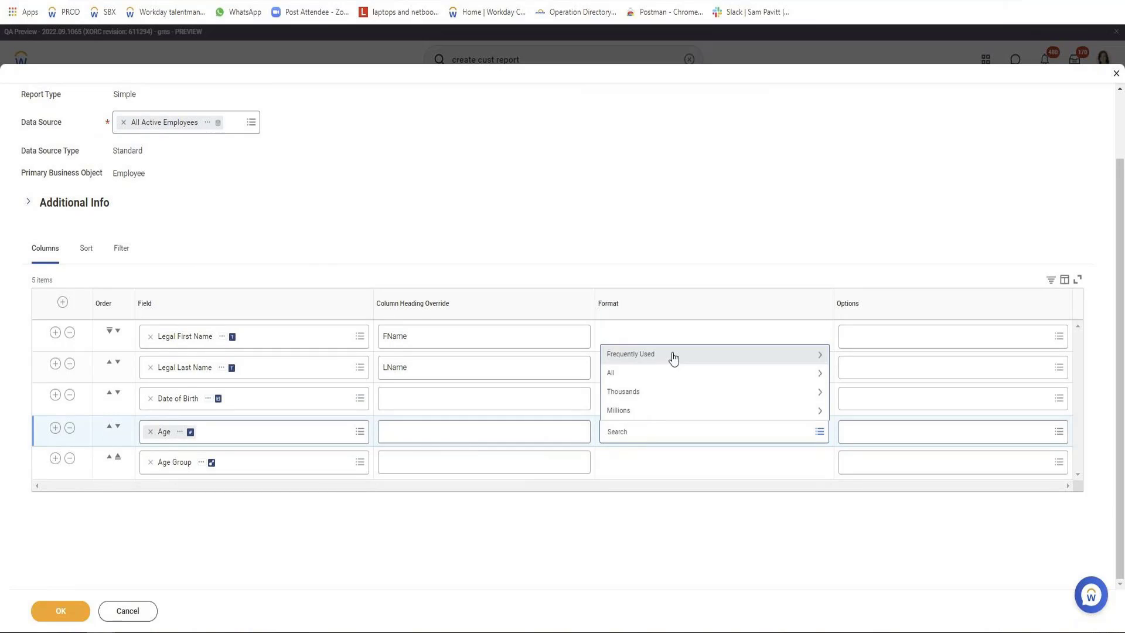
click(673, 355)
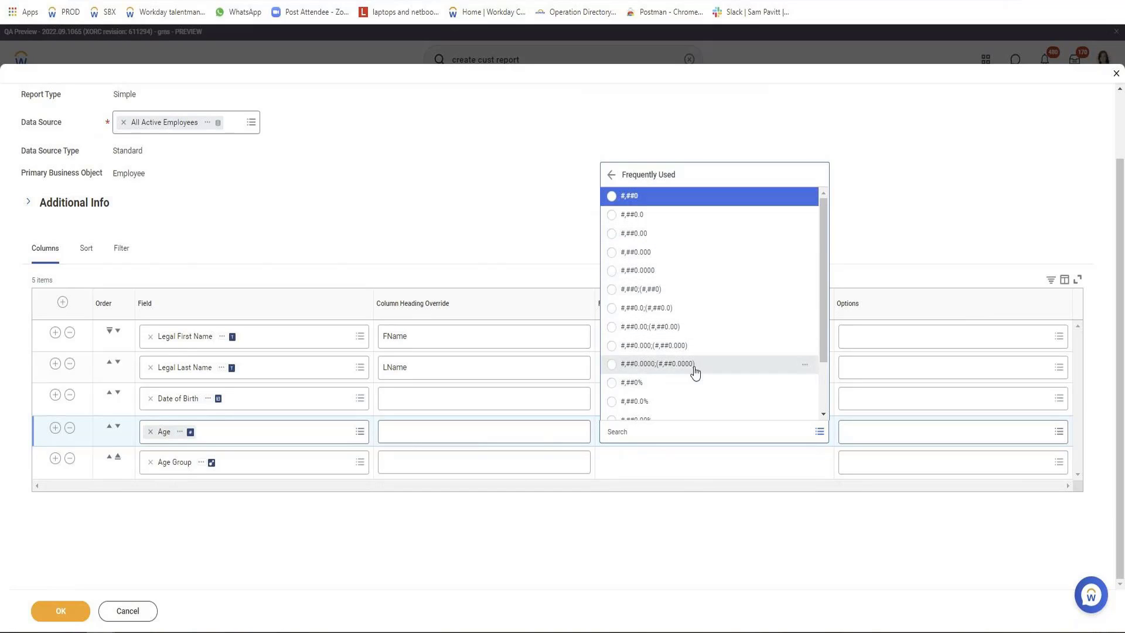
scroll(692, 369, down, 1)
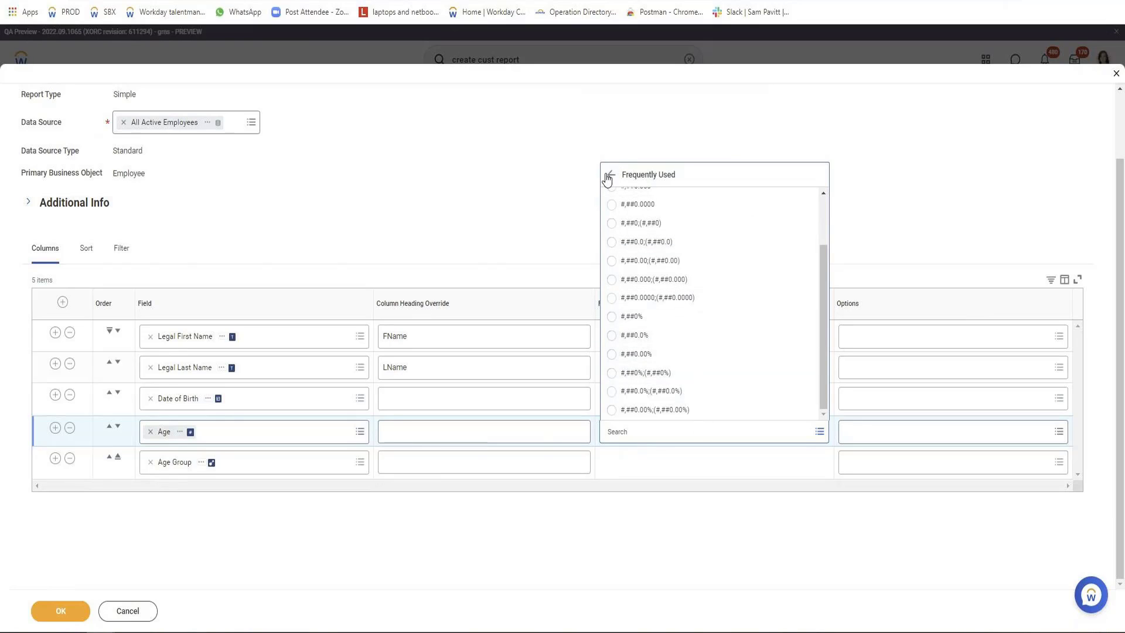
click(611, 174)
click(639, 372)
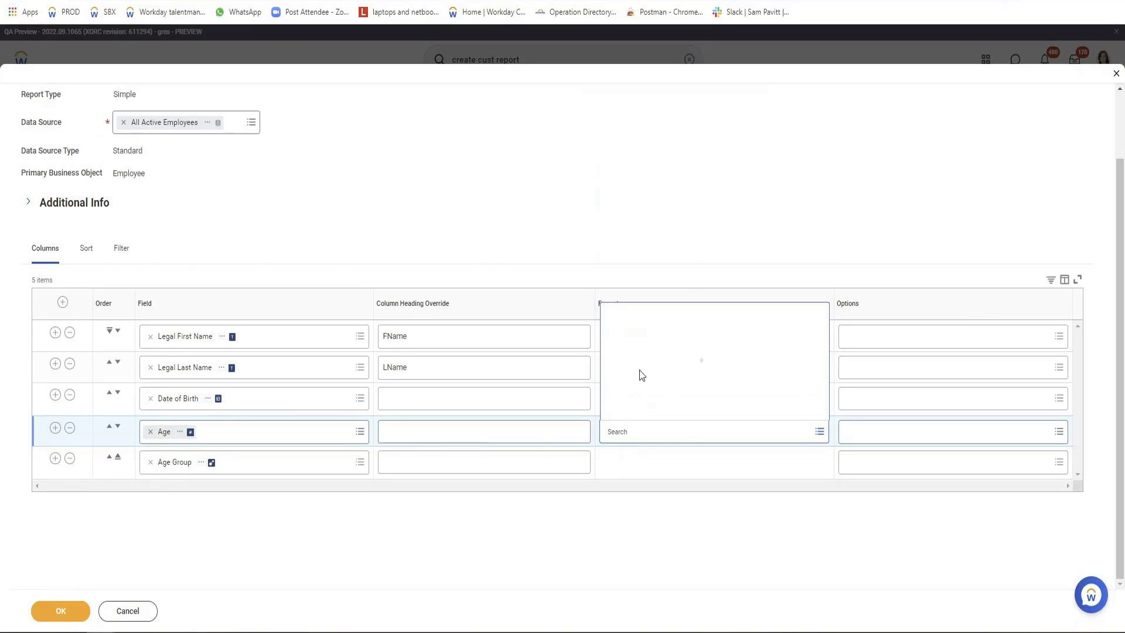
scroll(694, 343, down, 10)
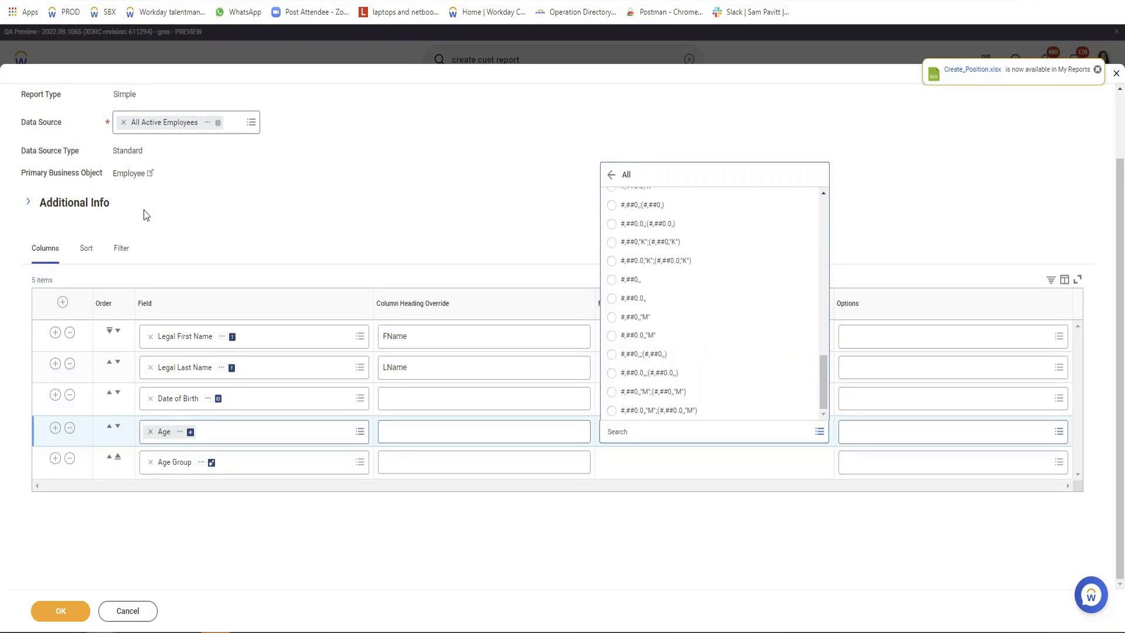
click(476, 201)
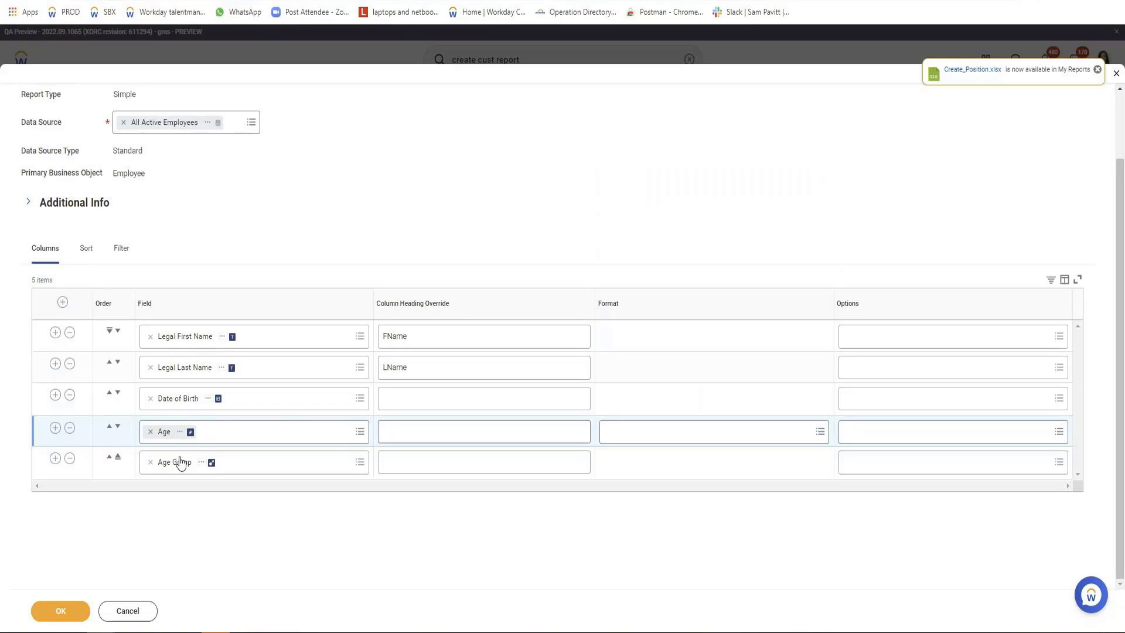
Insert a report column after Legal Last Name that uses the Employee ID field.
click(55, 364)
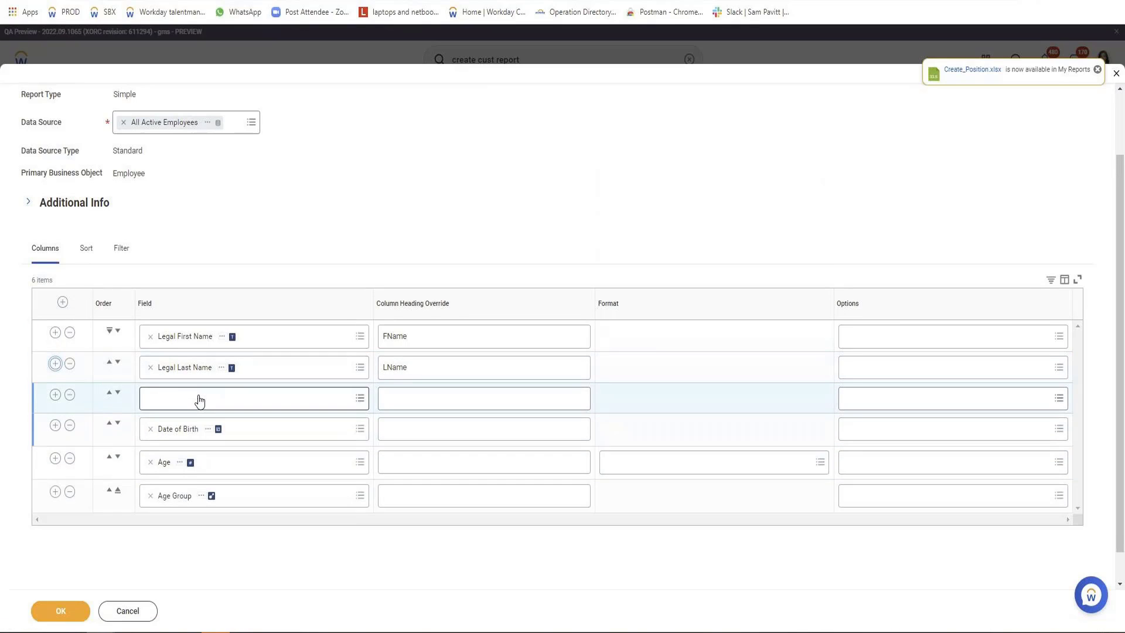
click(200, 400)
text(Employee)
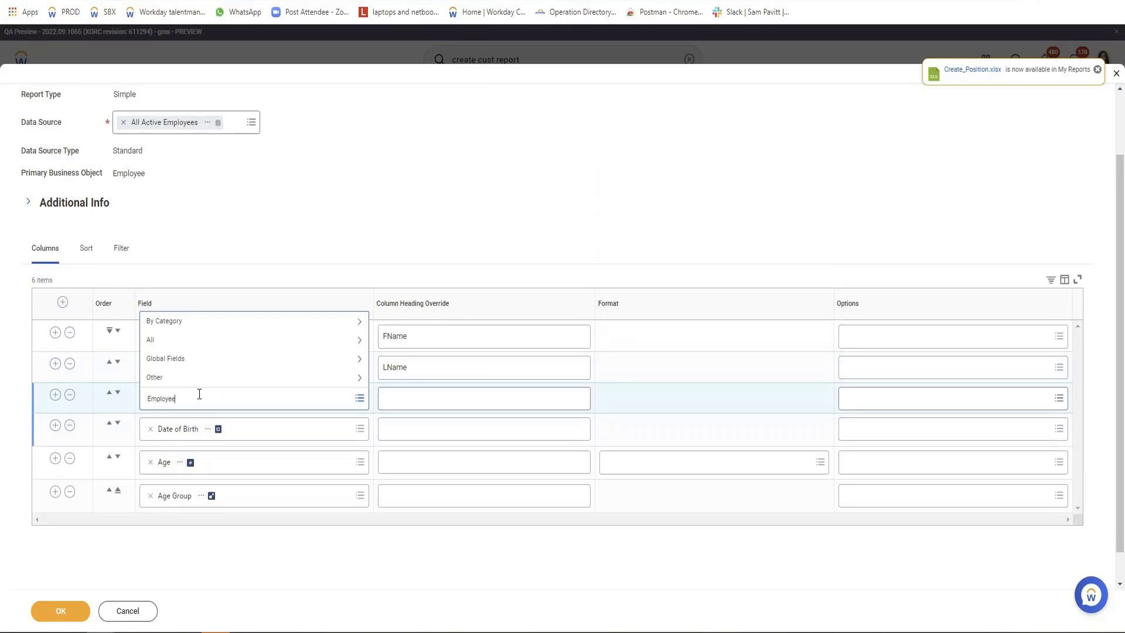
text( ID)
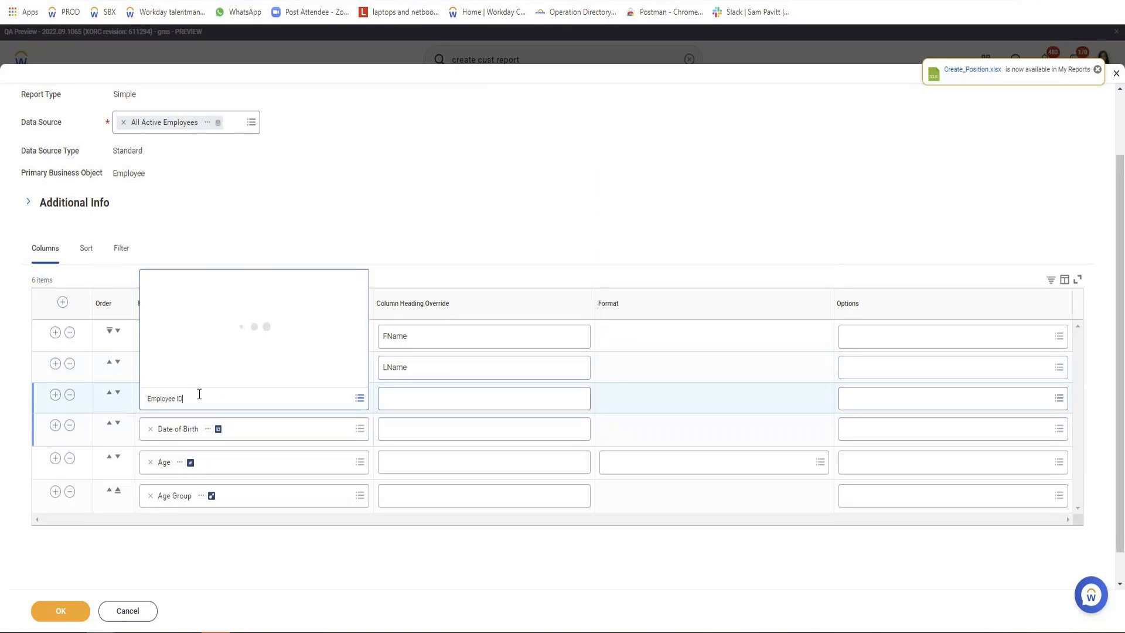
click(195, 337)
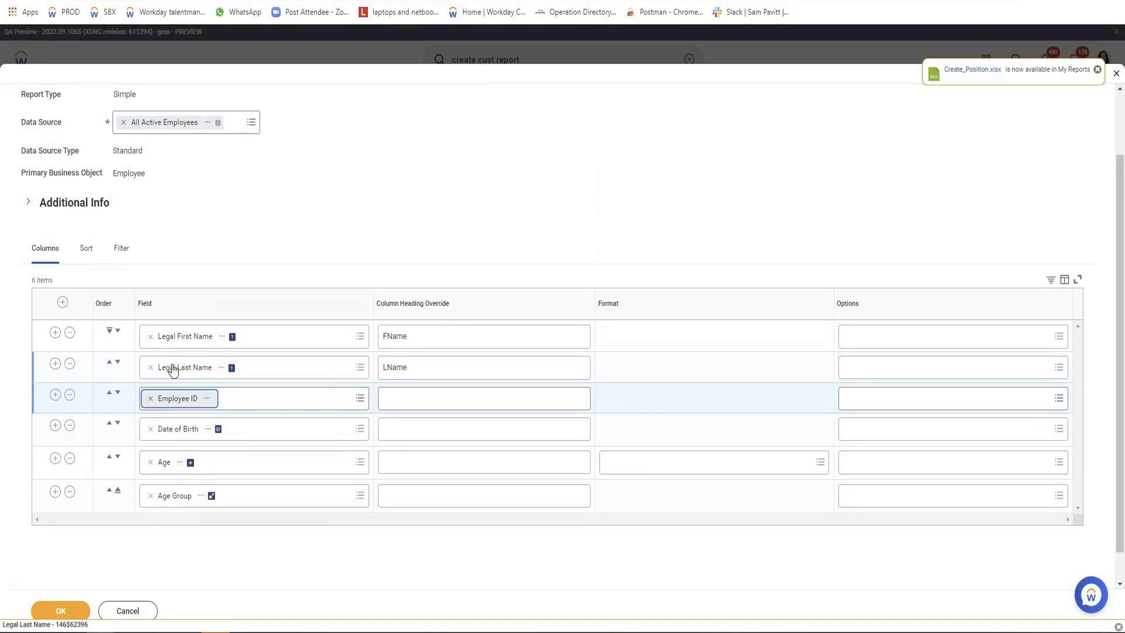
Sort the report by Employee ID in Alphabetical - Descending direction and save the report definition.
click(88, 251)
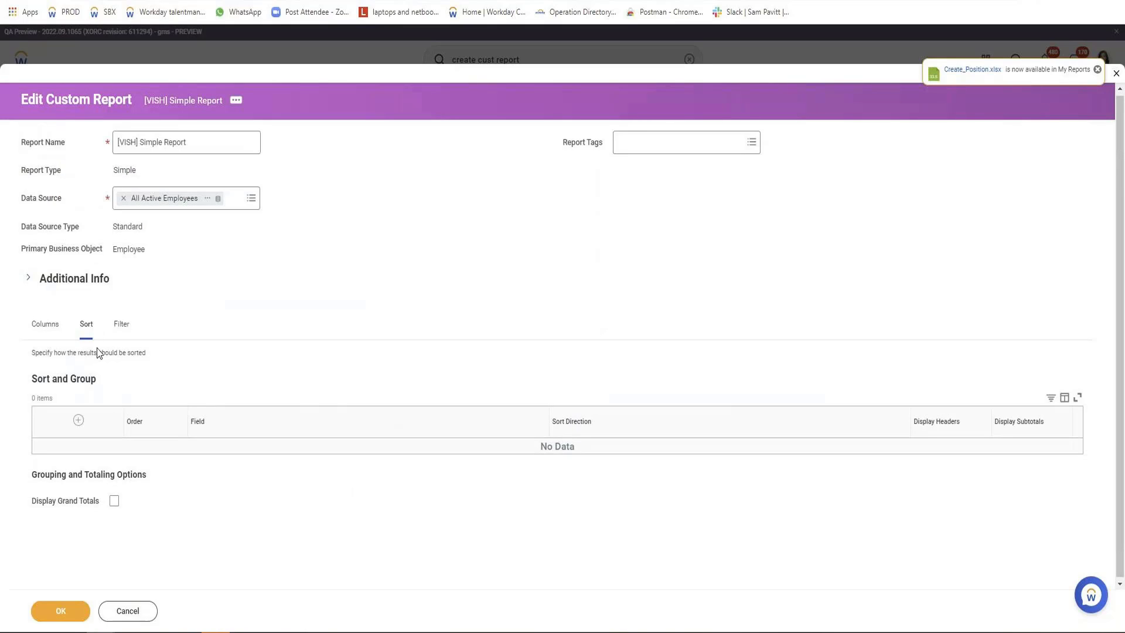
click(78, 421)
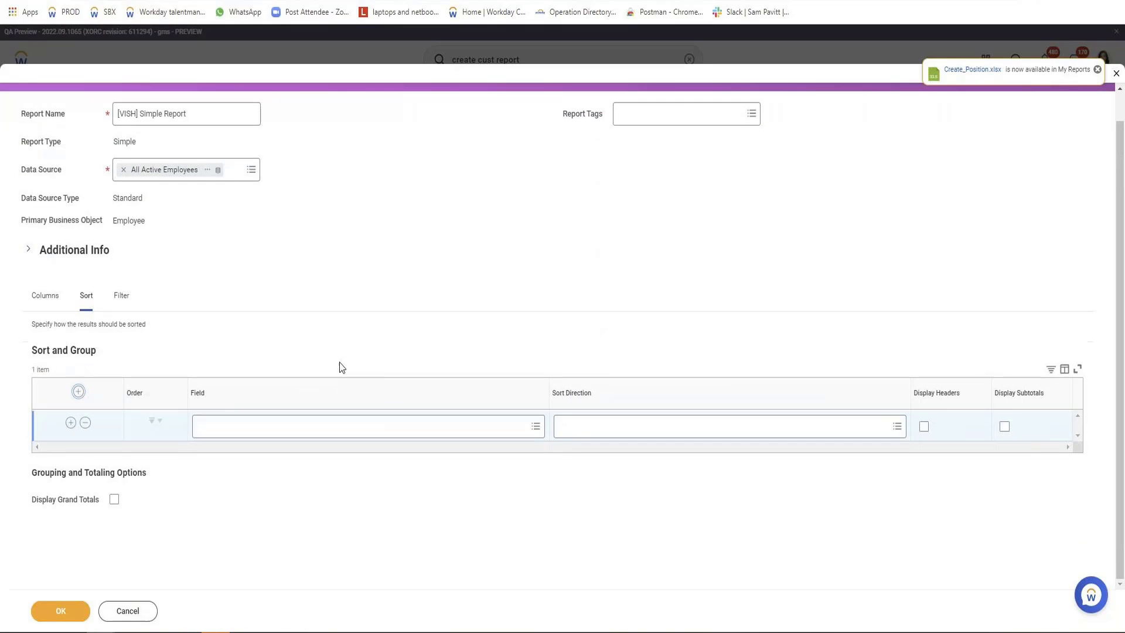
click(329, 427)
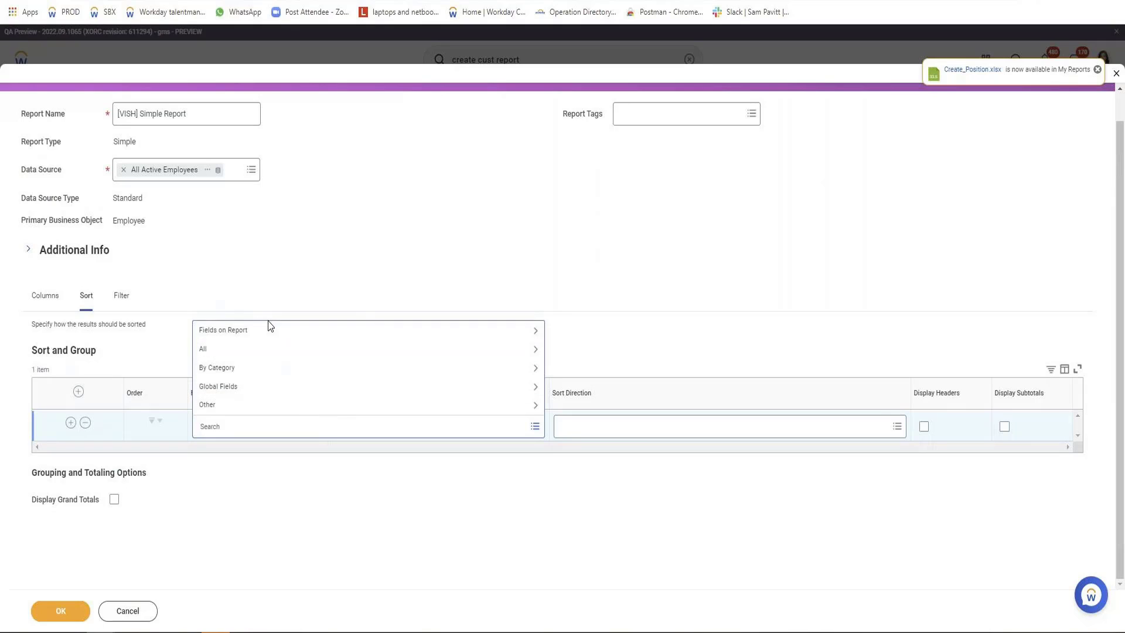
click(222, 340)
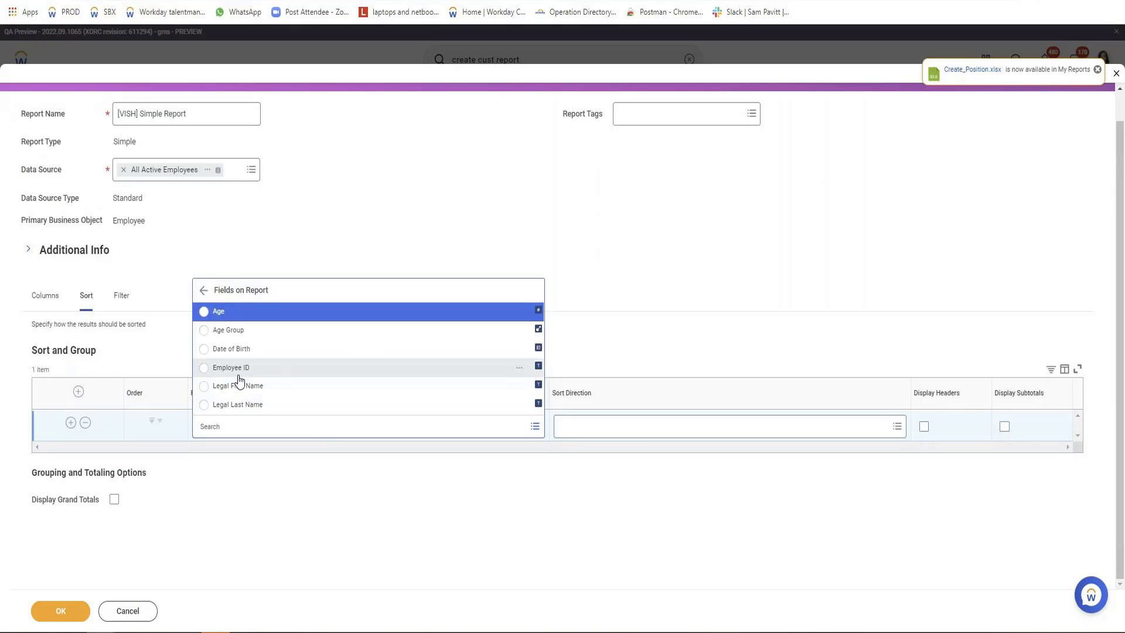
click(239, 375)
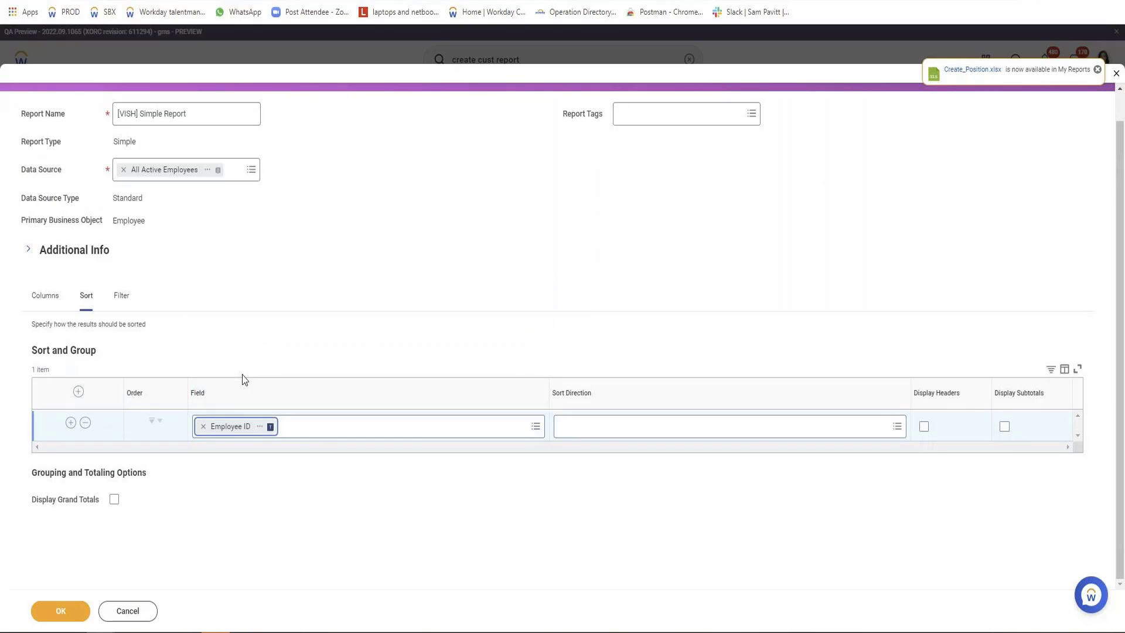
click(736, 429)
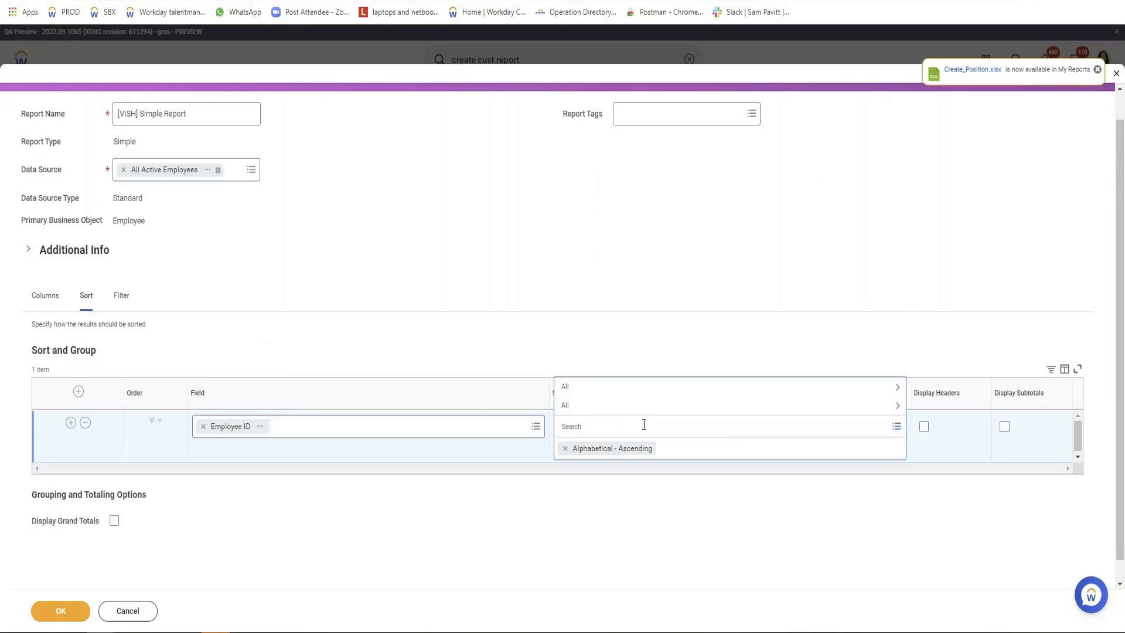
click(626, 393)
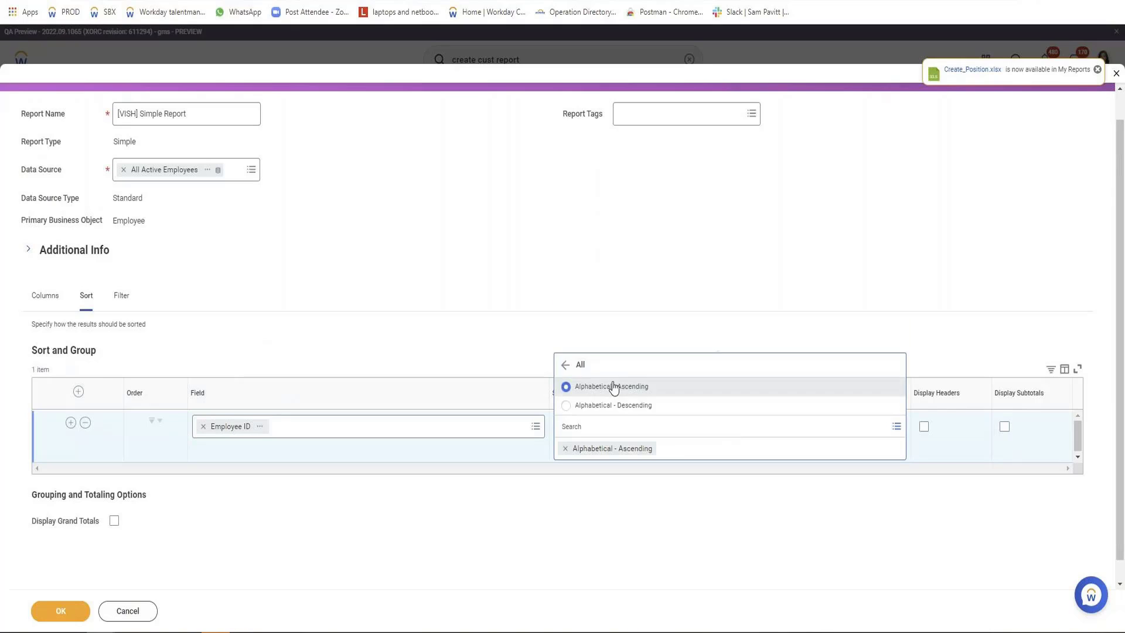
click(623, 407)
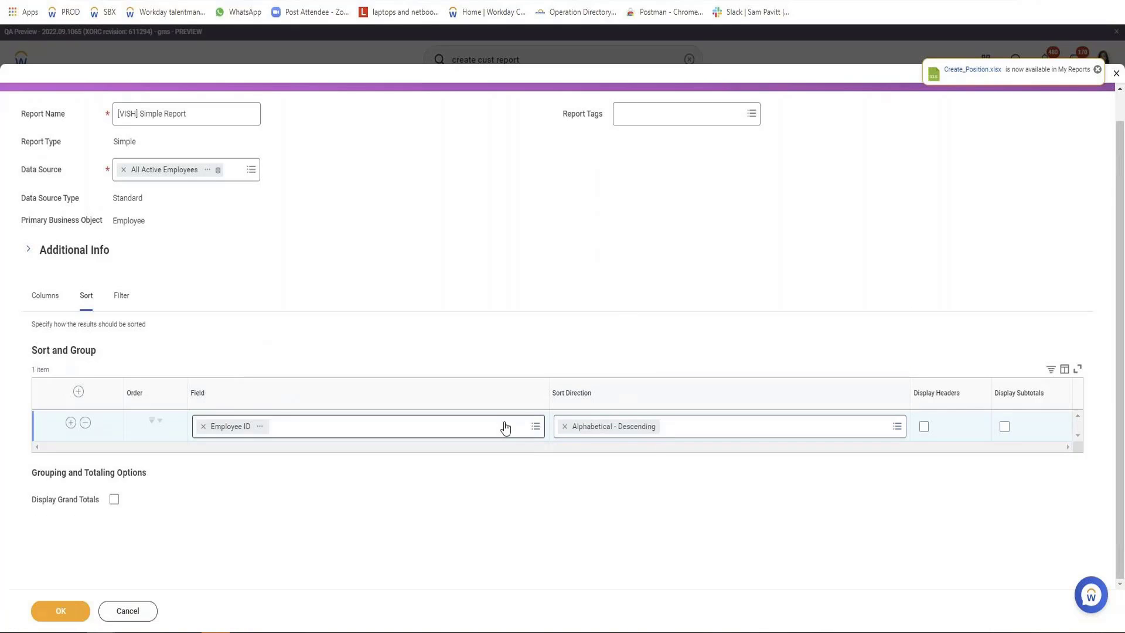
click(61, 611)
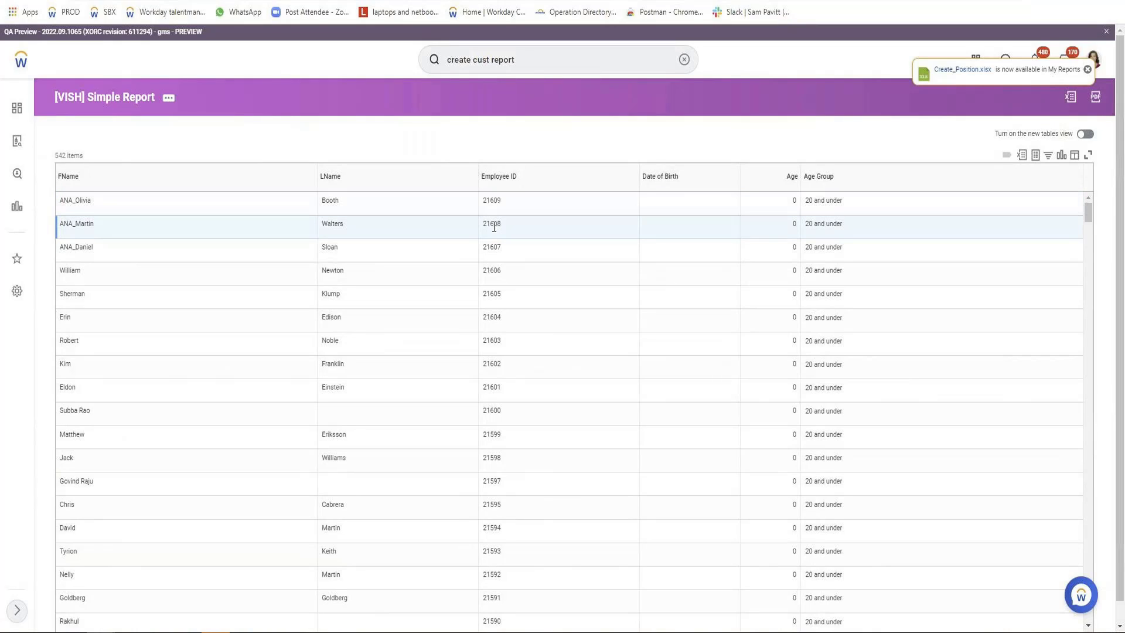
Examine the Employee ID order and the Date of Birth and Age values in the report output.
click(495, 255)
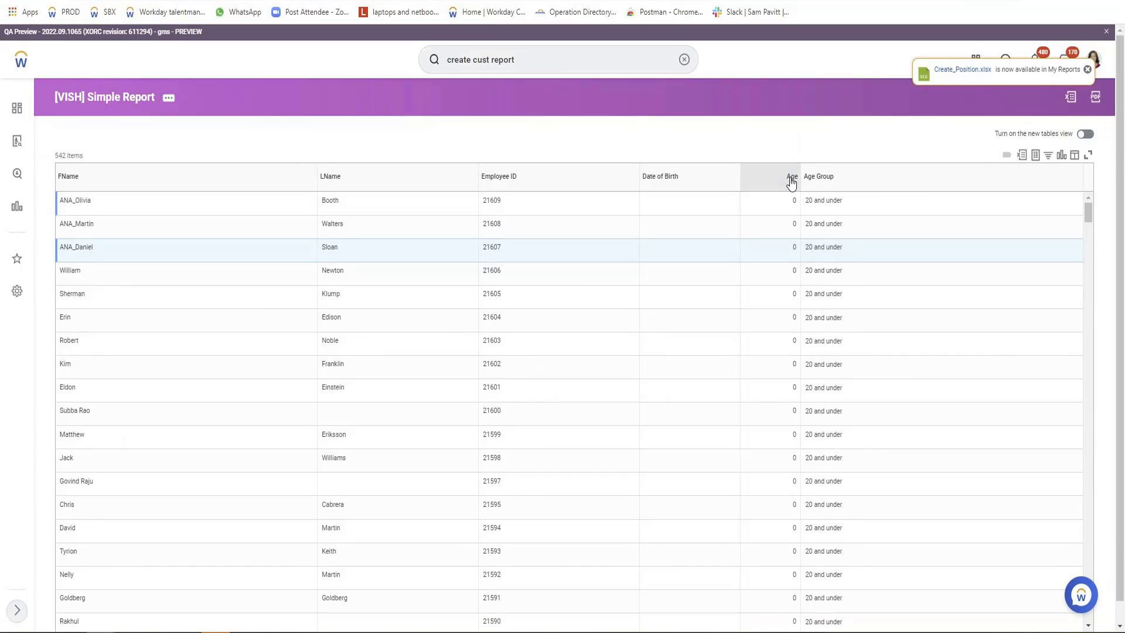
scroll(781, 395, down, 5)
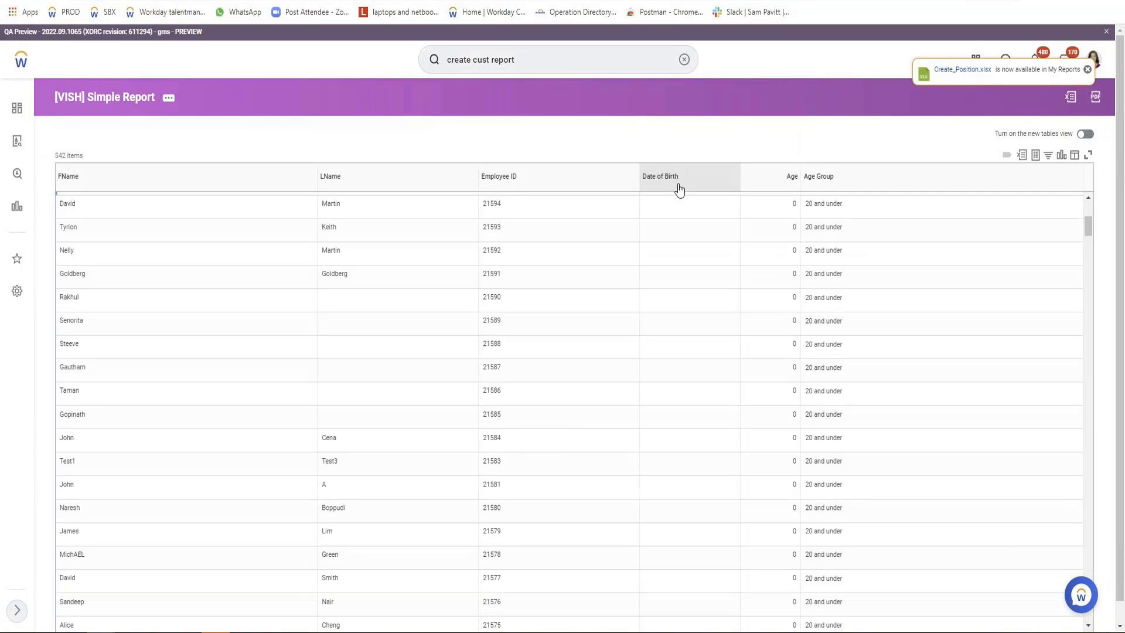
scroll(414, 327, up, 5)
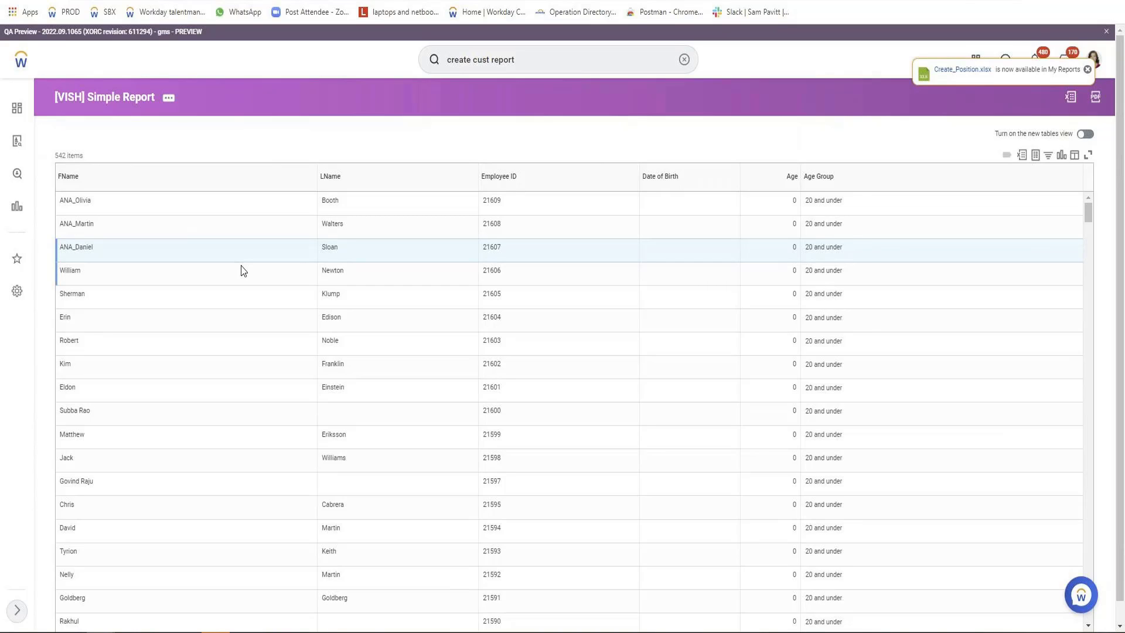
Reopen the report definition for editing and add a filter condition on the Age Group field.
click(169, 97)
mouse_move(231, 141)
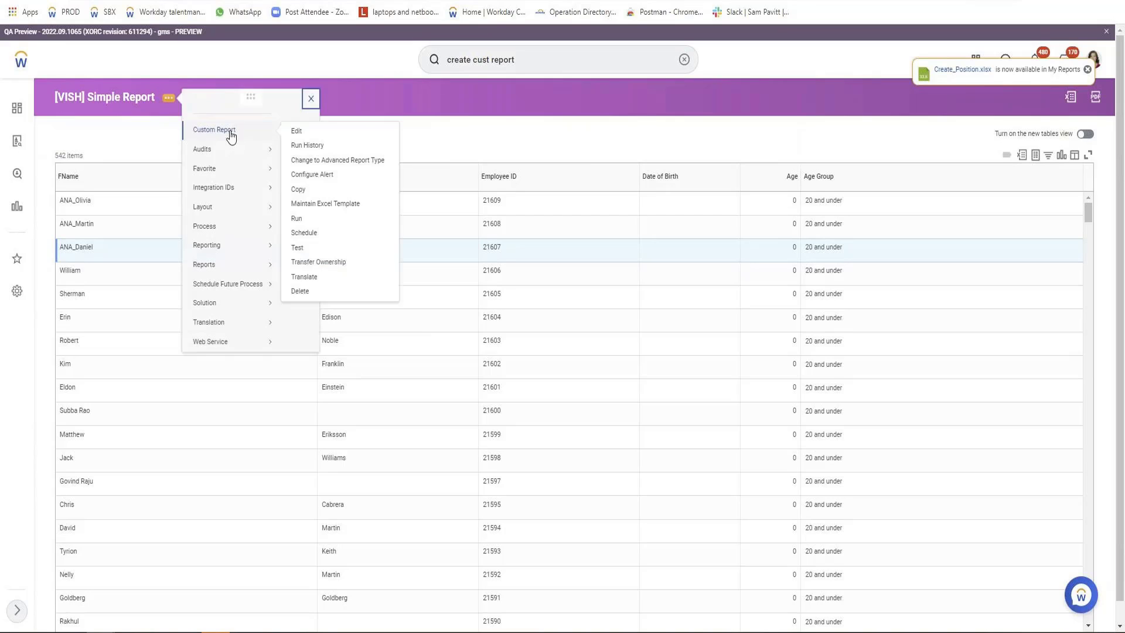
click(313, 134)
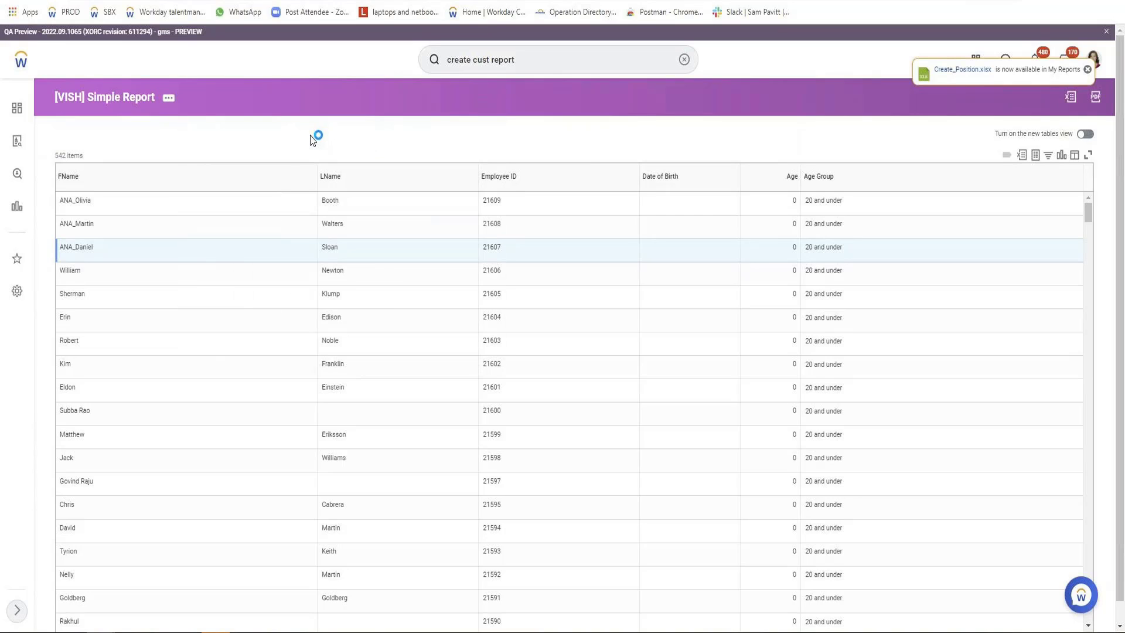
click(123, 327)
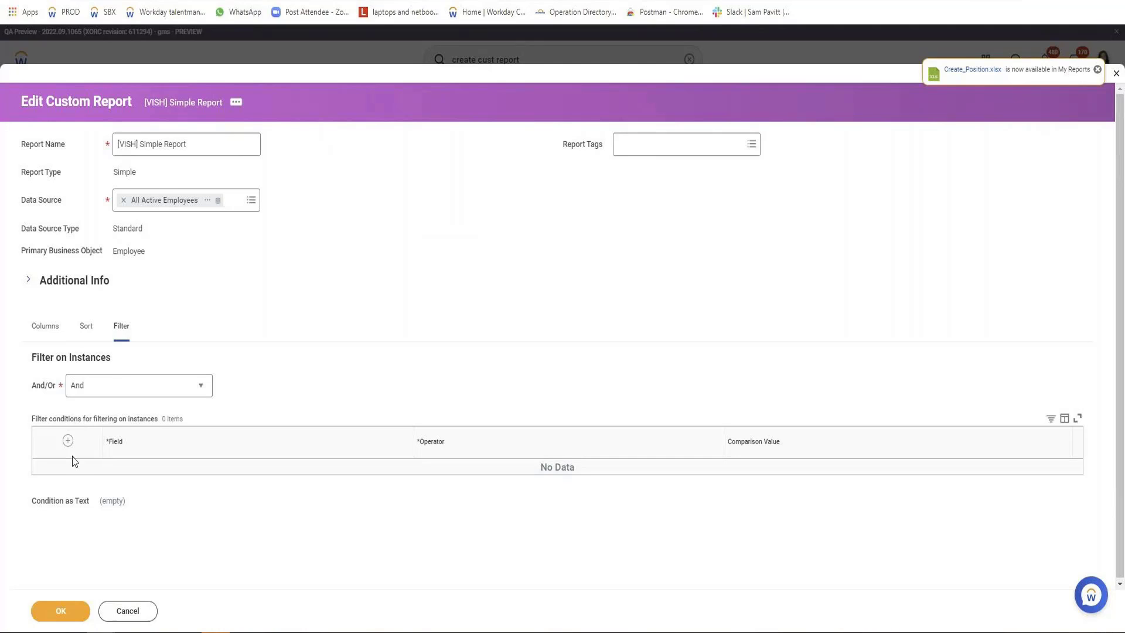
click(67, 440)
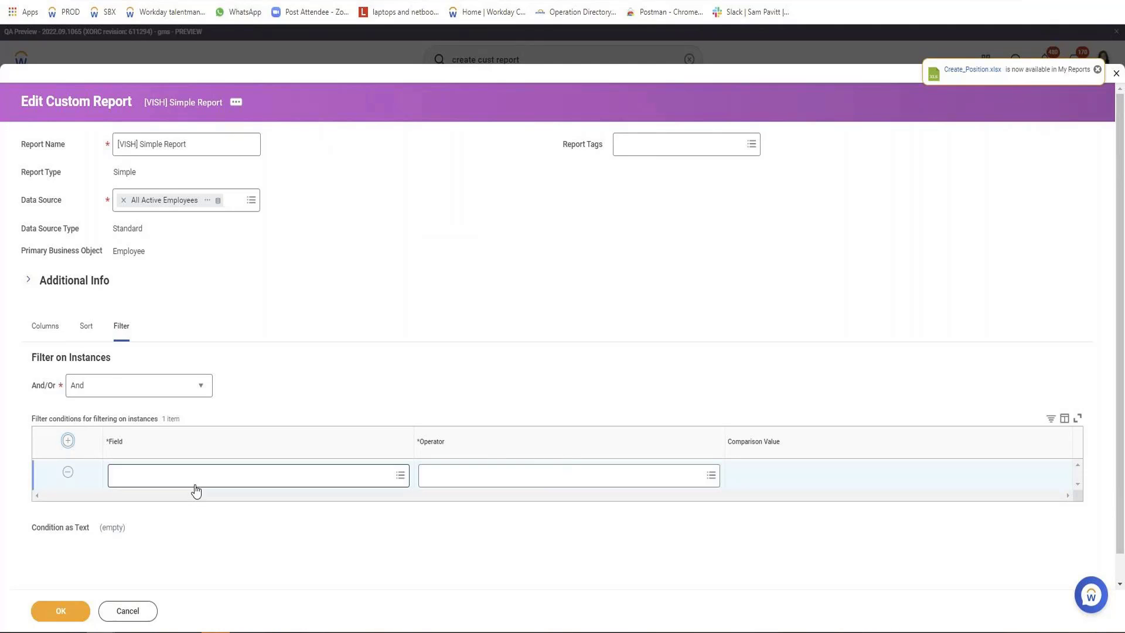
click(196, 486)
text(age)
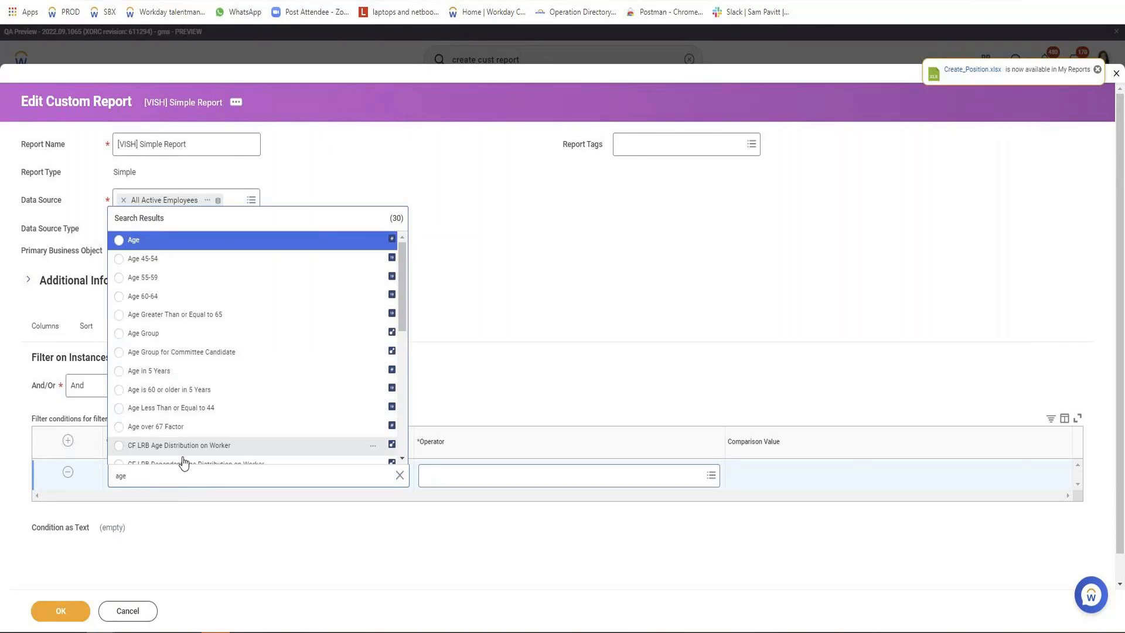
click(168, 332)
Complete the Age Group filter condition with the operator in the selection list and comparison values 41 - 50 and 31 - 40.
click(571, 481)
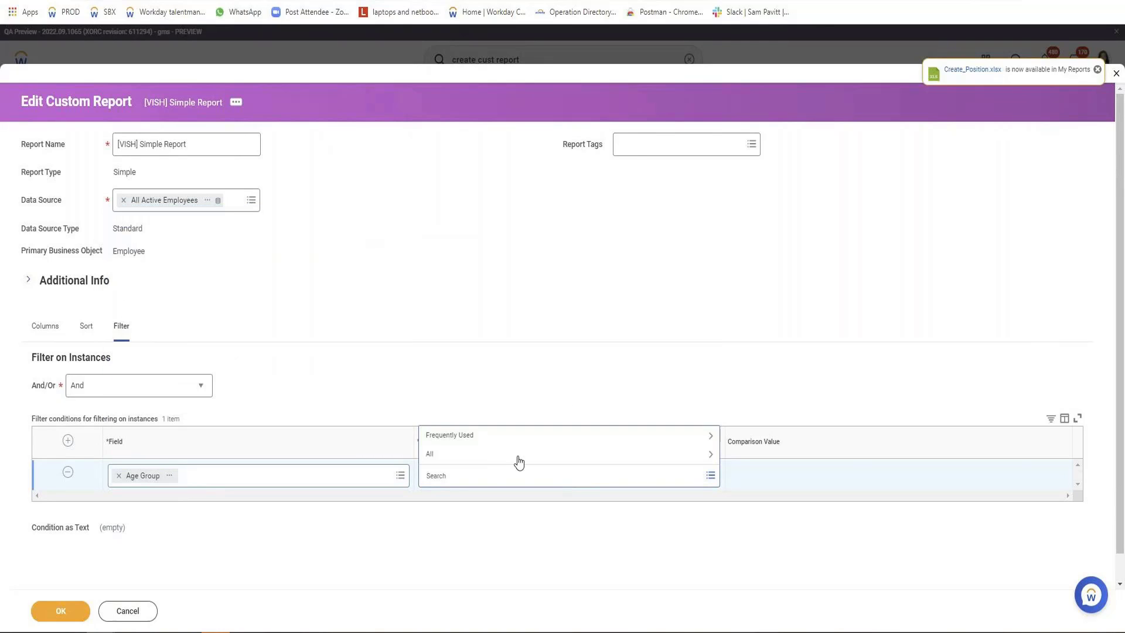
click(498, 437)
click(498, 399)
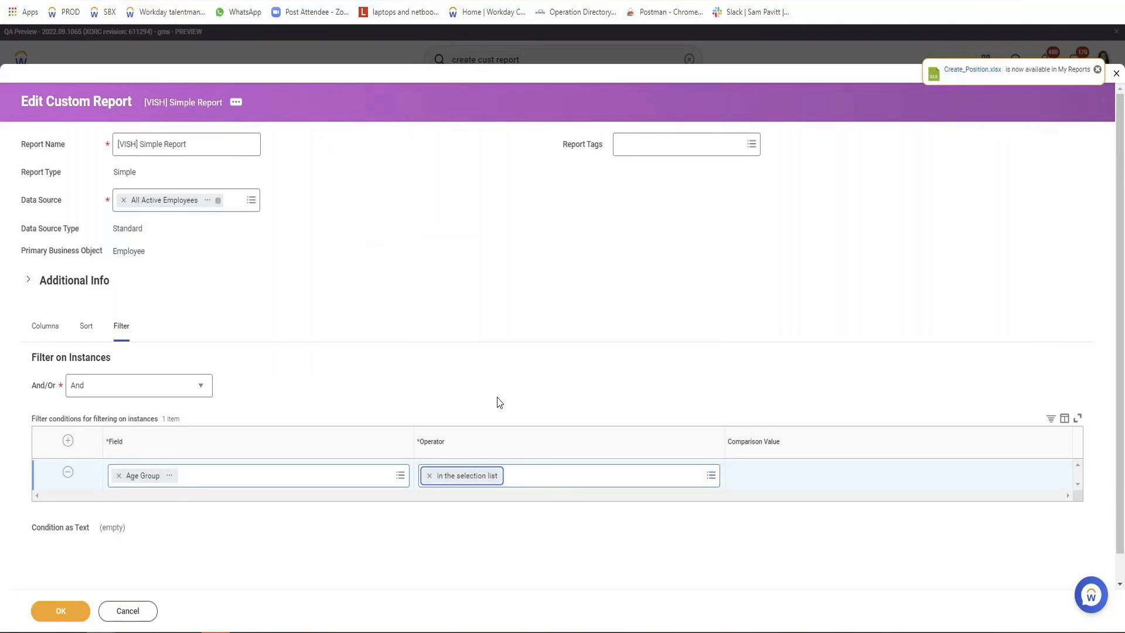
click(785, 480)
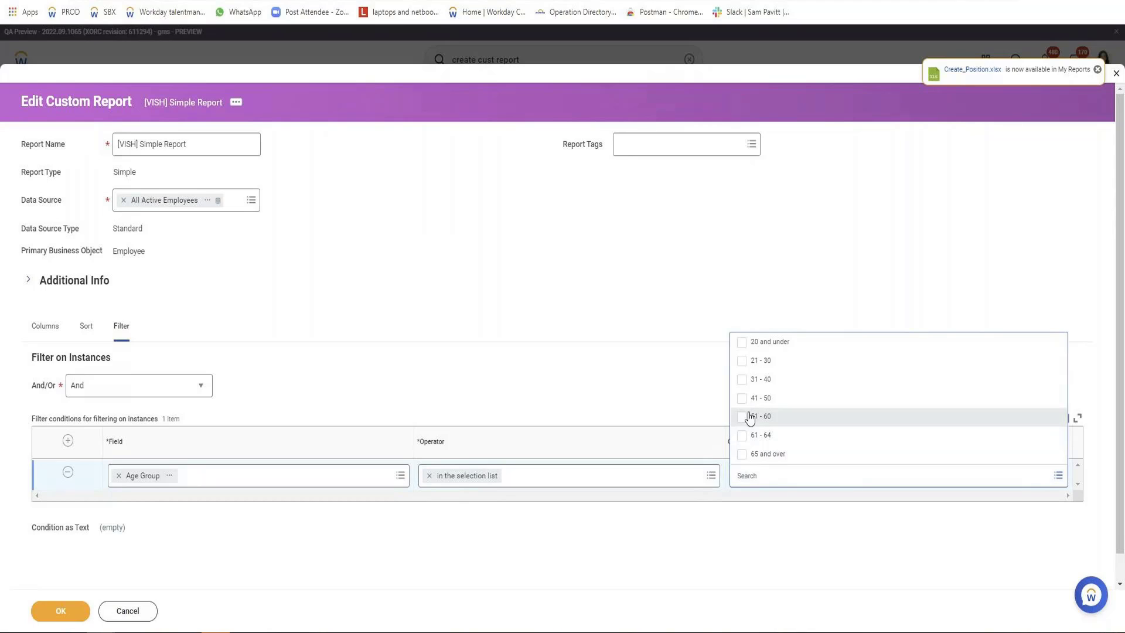
click(741, 399)
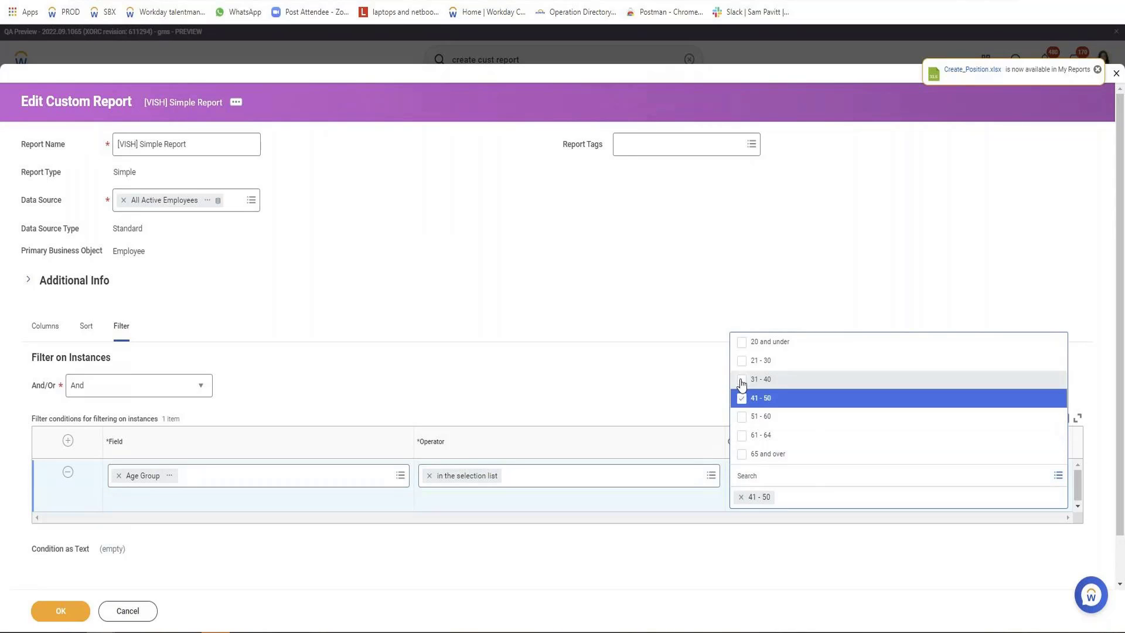
click(742, 380)
click(682, 368)
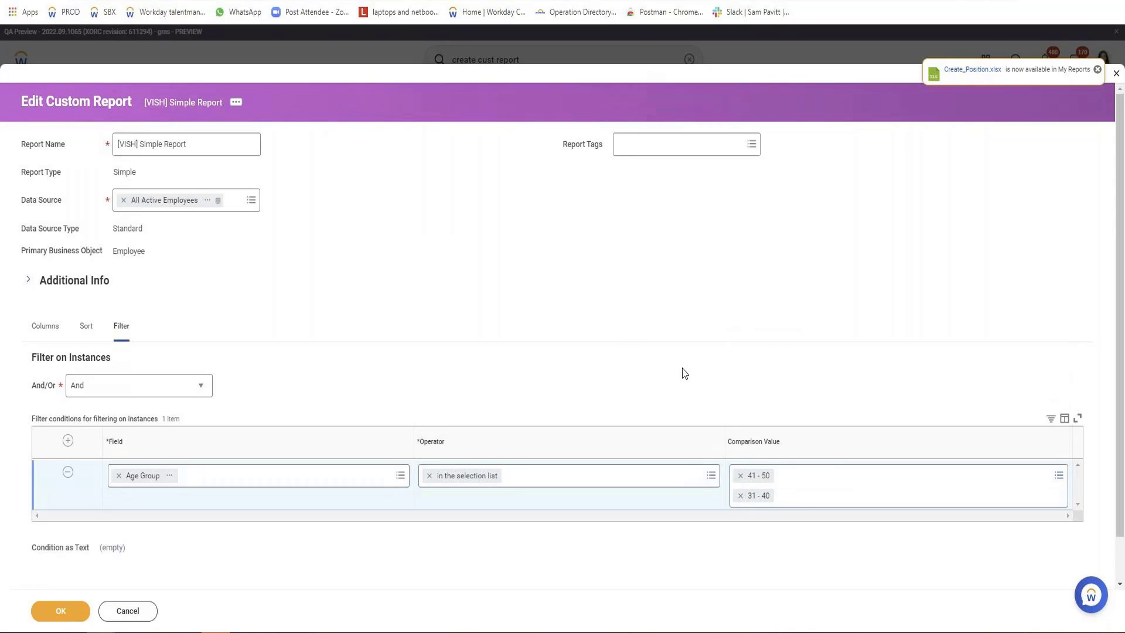
Save the report definition, run the report, and check the Age and Age Group values and the item count in its output.
click(66, 614)
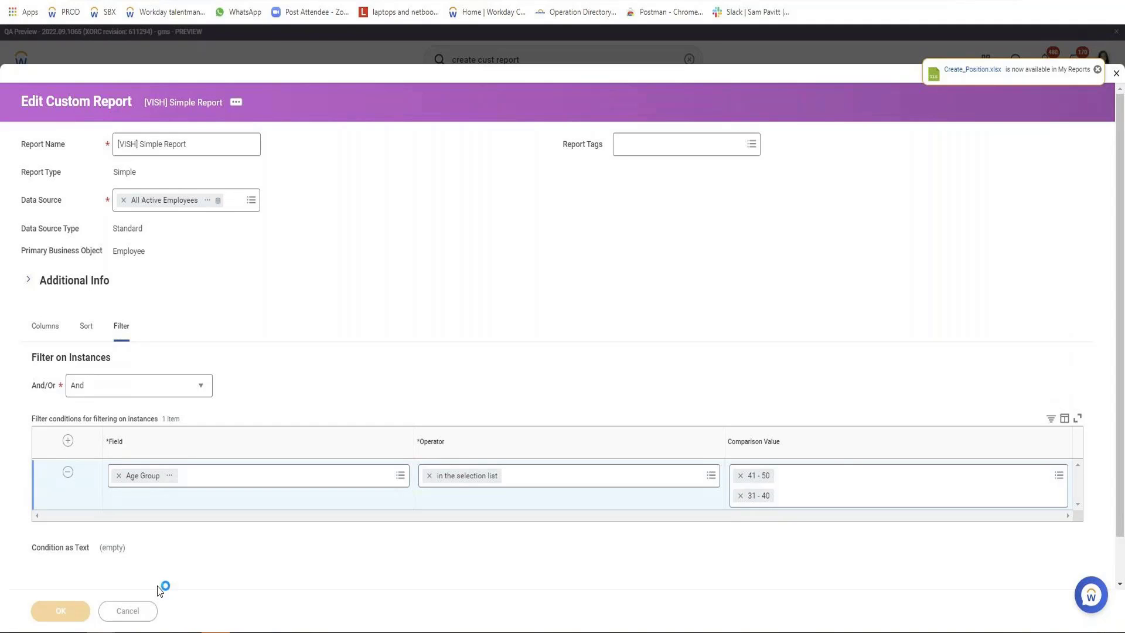
click(82, 612)
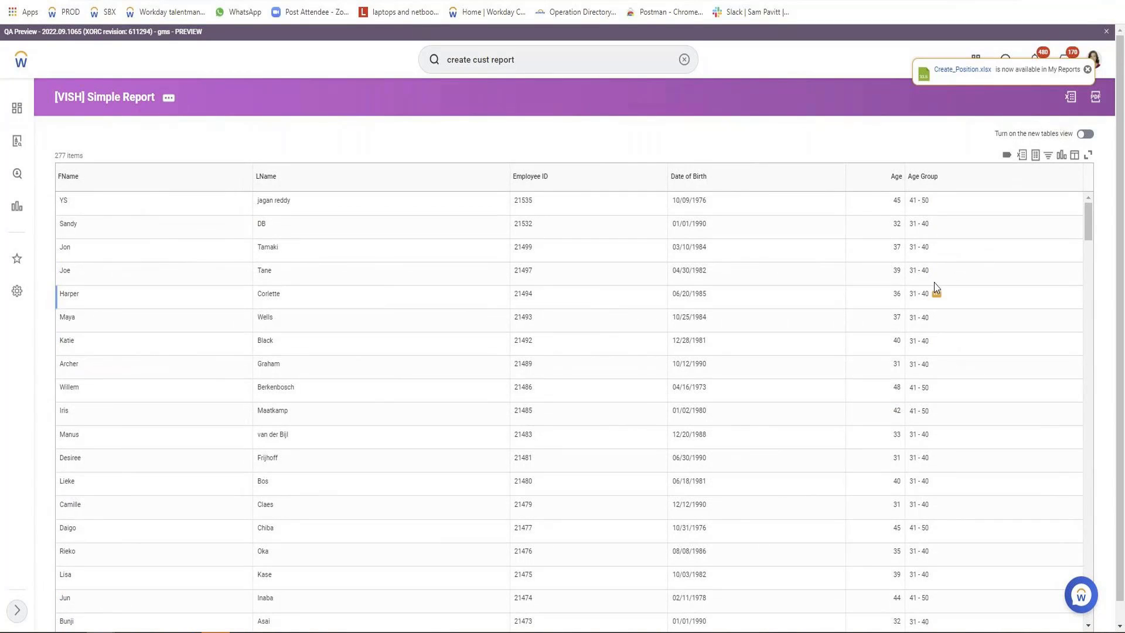
drag(914, 201, 932, 201)
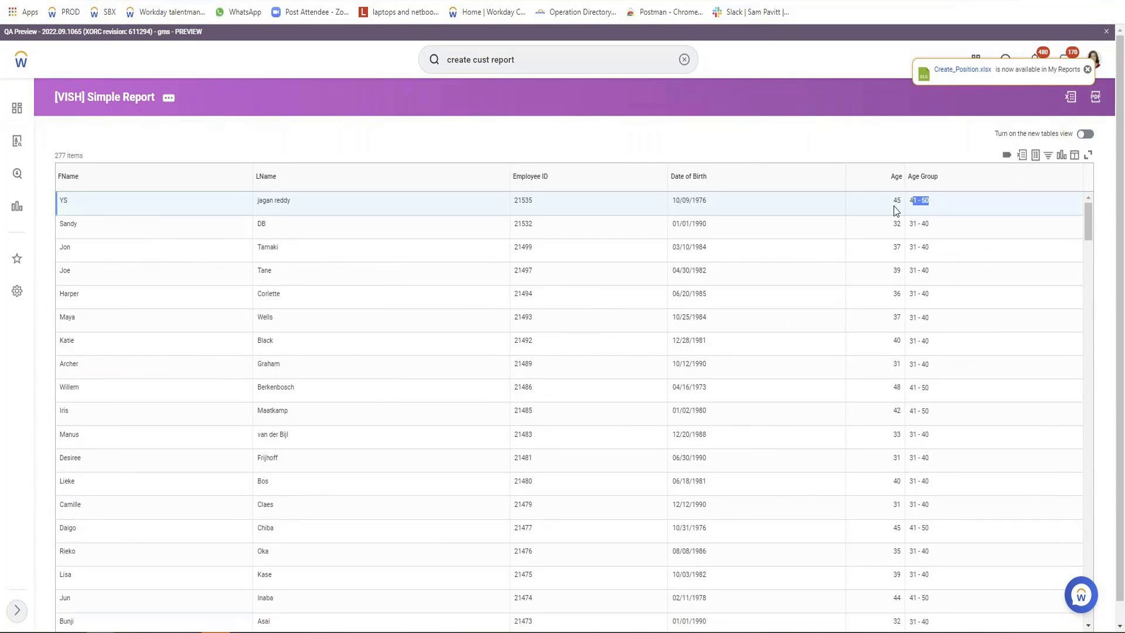
scroll(887, 446, down, 10)
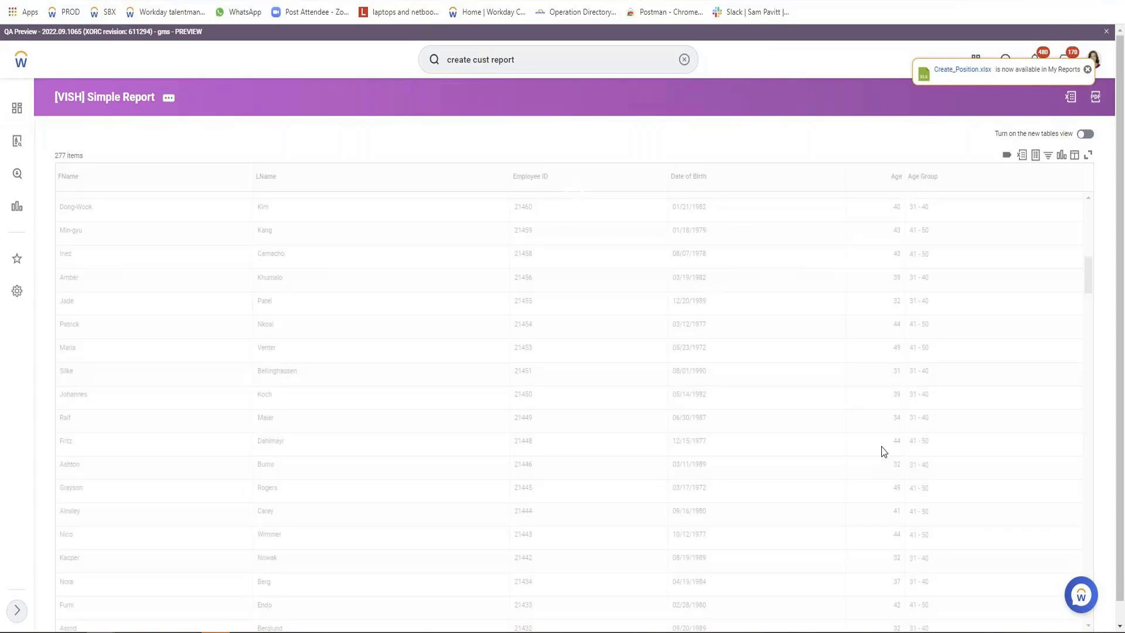
mouse_move(55, 156)
mouse_down()
mouse_move(78, 156)
mouse_move(61, 156)
mouse_up()
scroll(322, 328, up, 4)
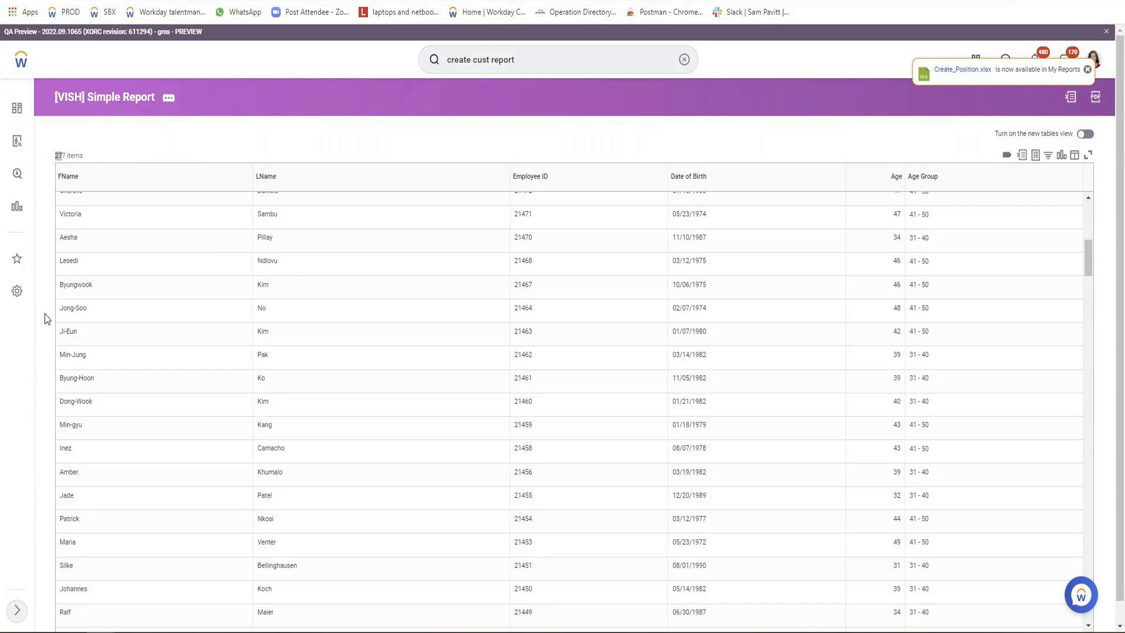